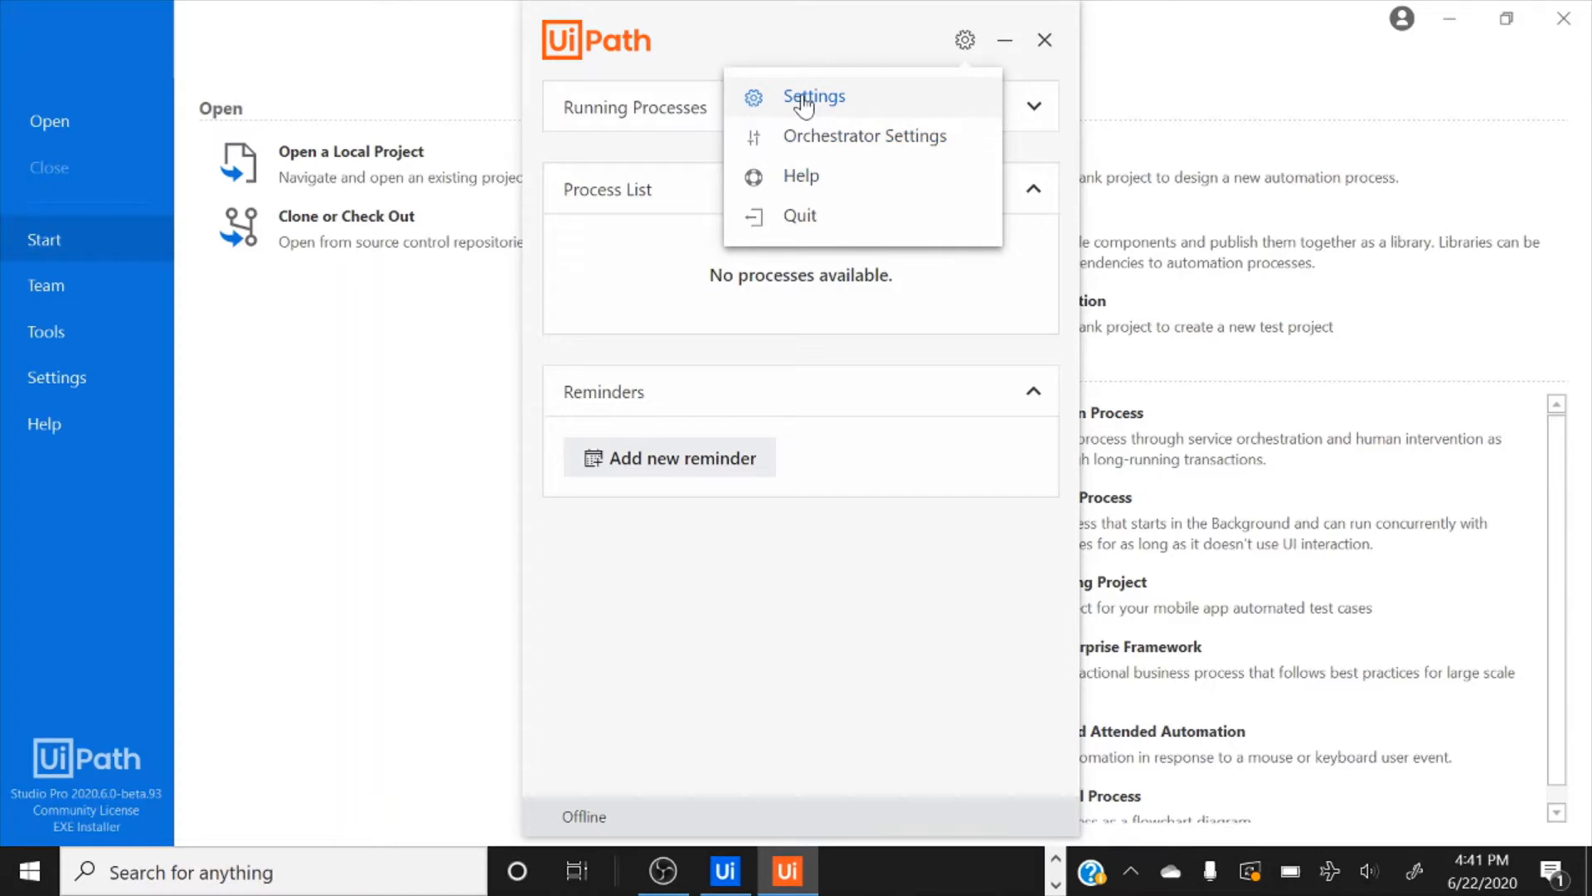
Step: Open the Orchestrator Settings of UiPath Assistant and select the machine name DESKTOP-E2NKEST
click(824, 143)
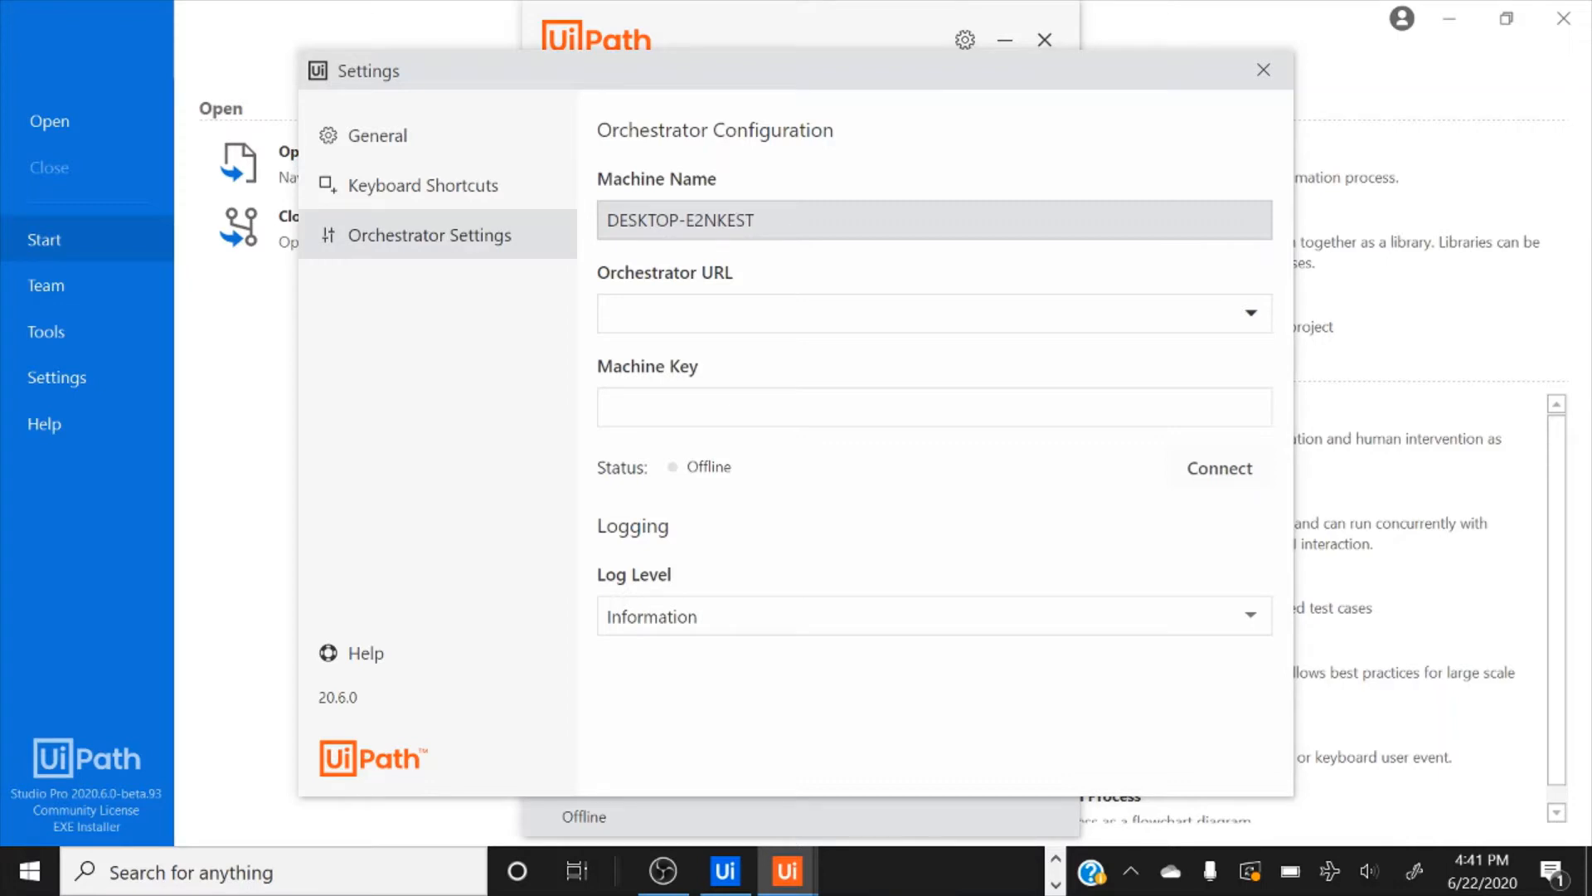
drag(754, 220, 572, 218)
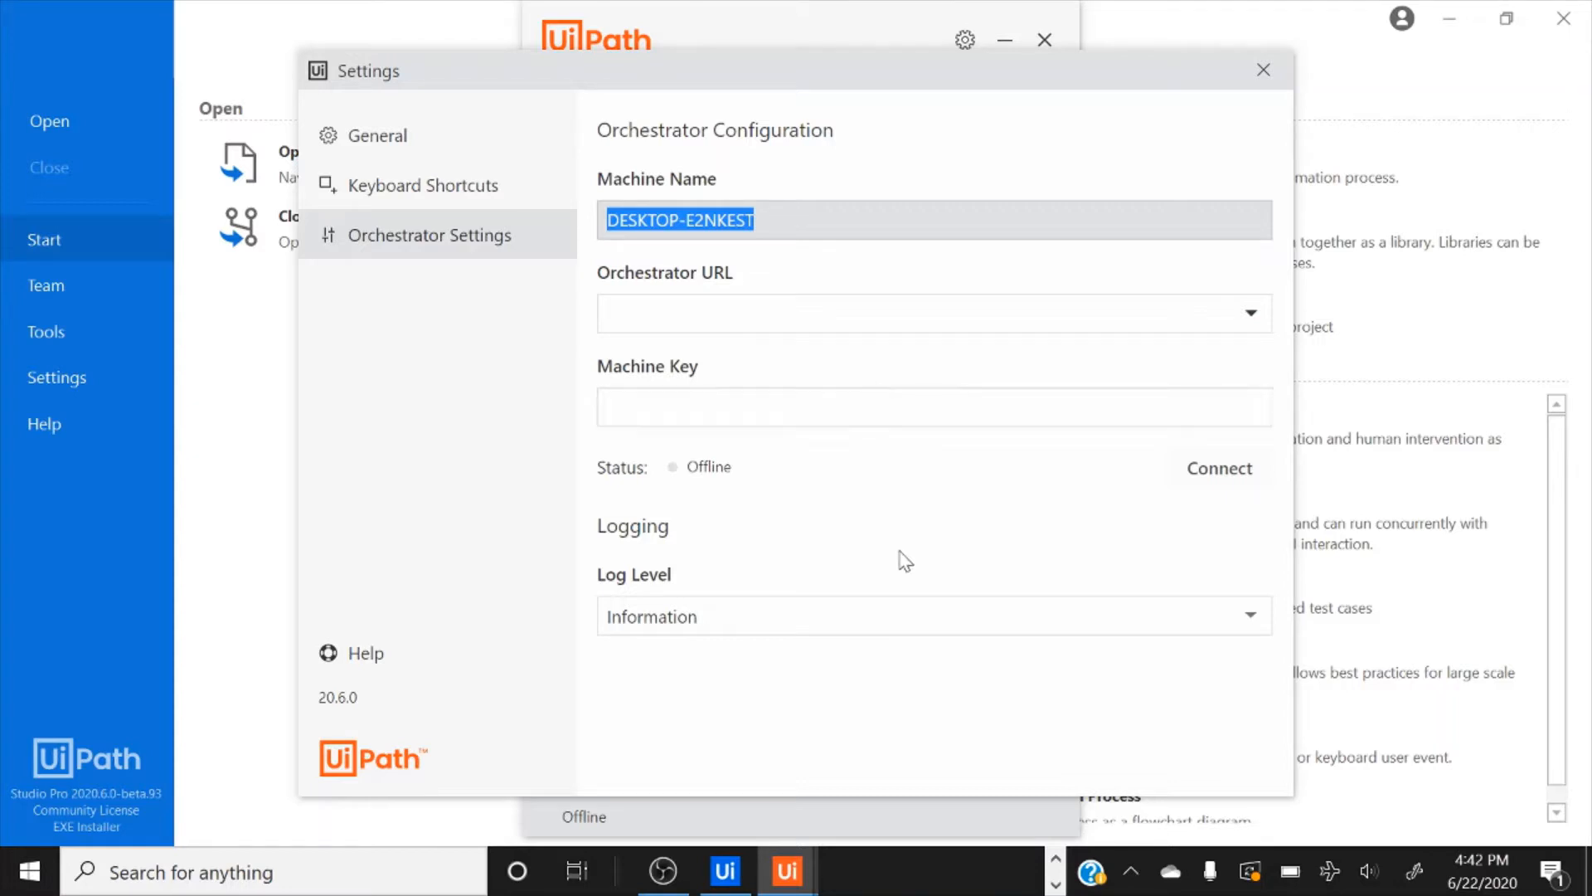
Step: Switch to UiPath Automation Cloud in Chrome and open the Machines page of the EdifyTechDefault service
click(1059, 862)
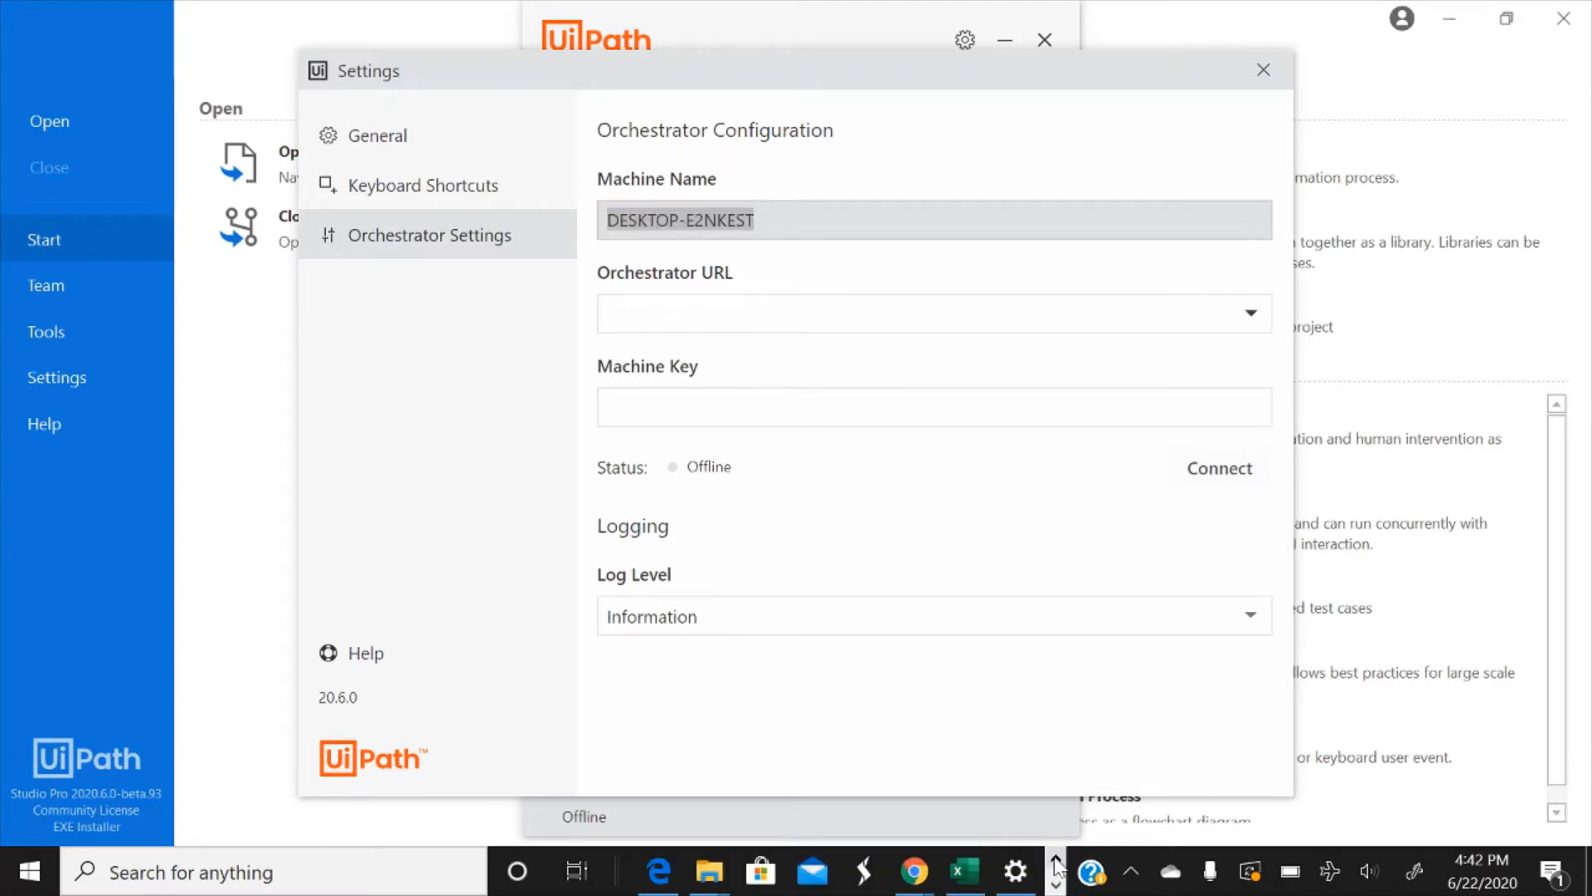
mouse_move(919, 885)
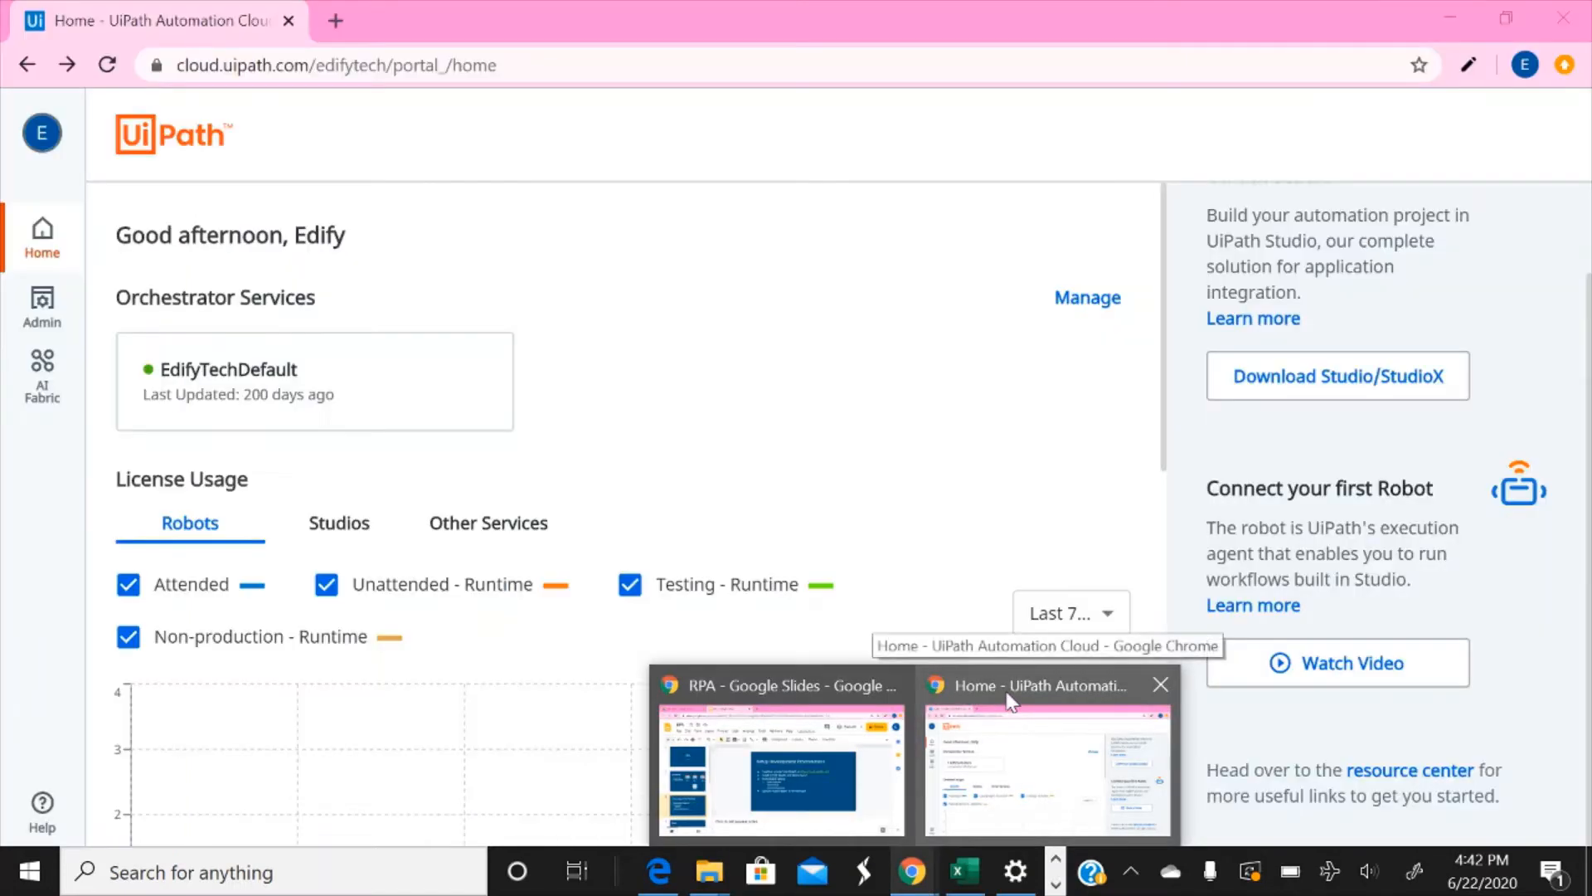
click(1011, 699)
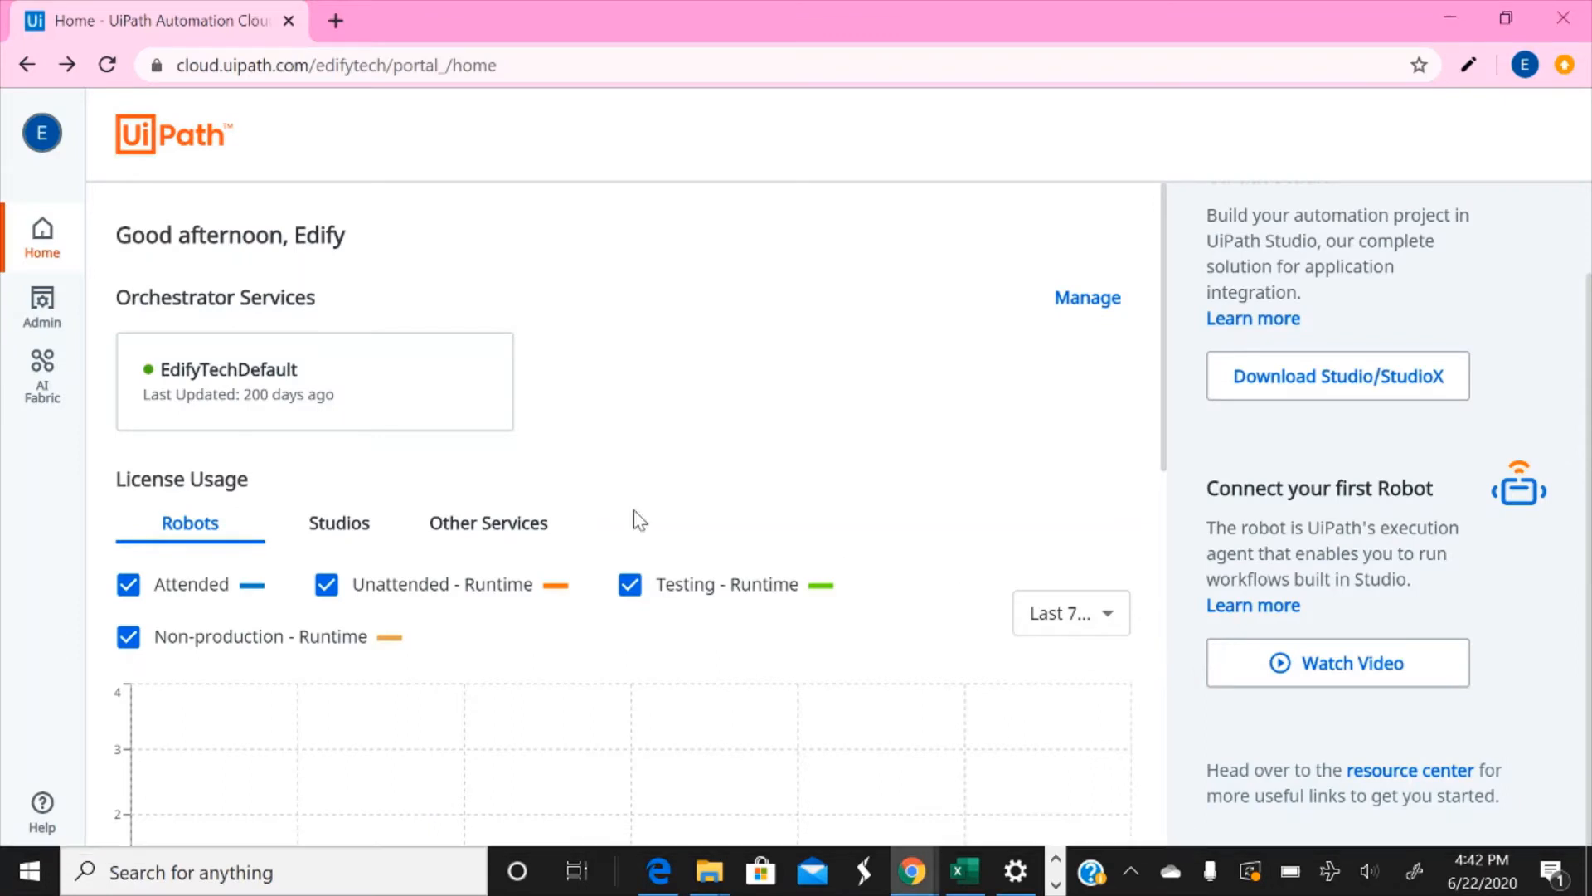
click(205, 369)
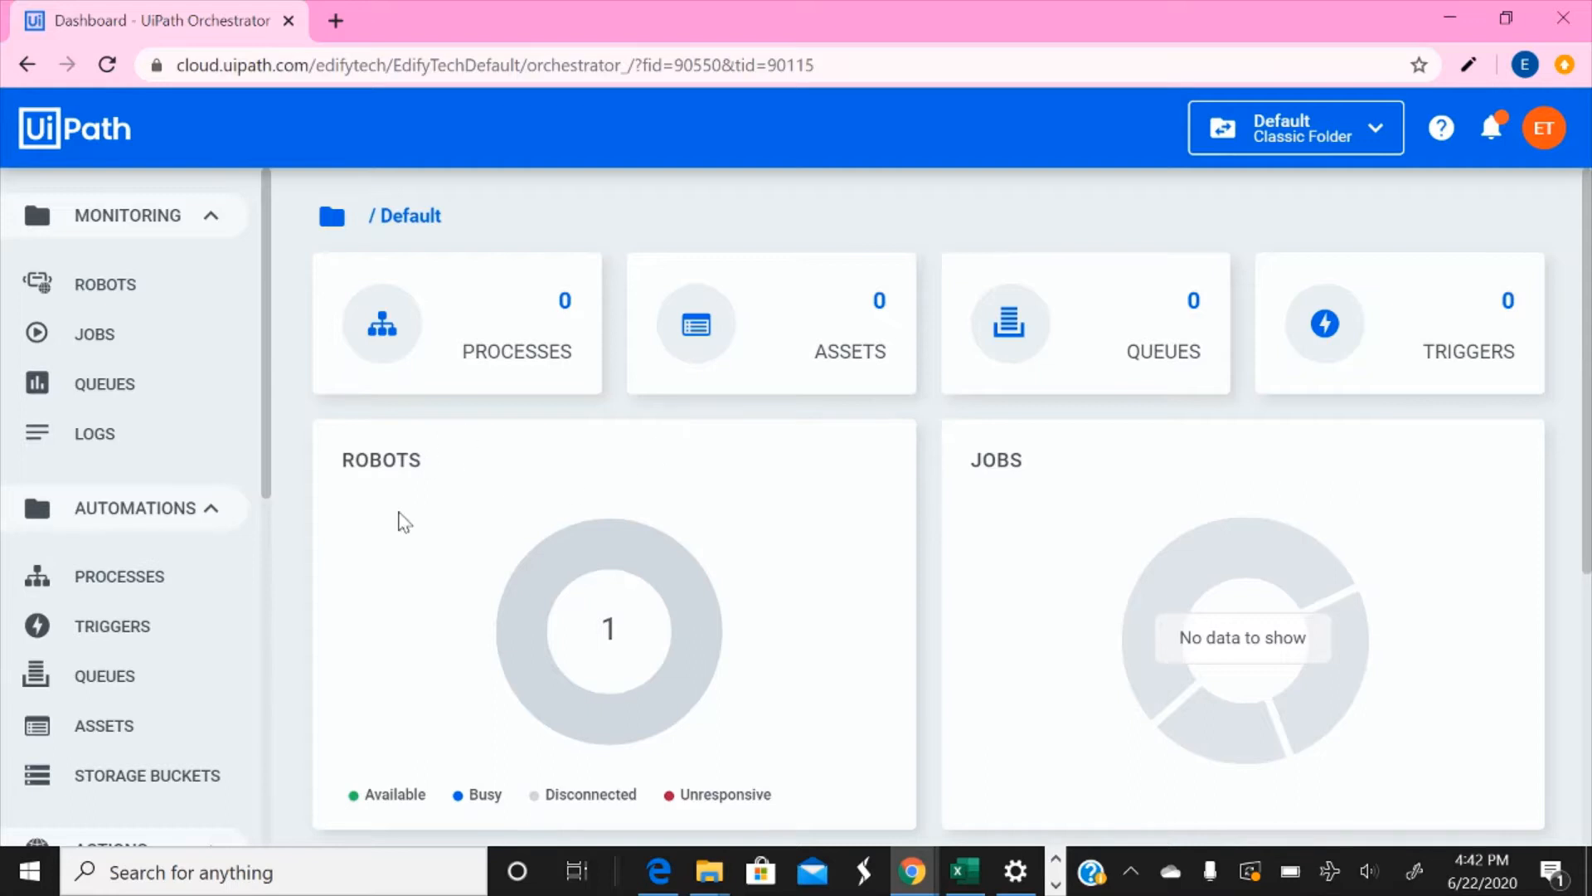
drag(267, 462, 259, 826)
click(82, 612)
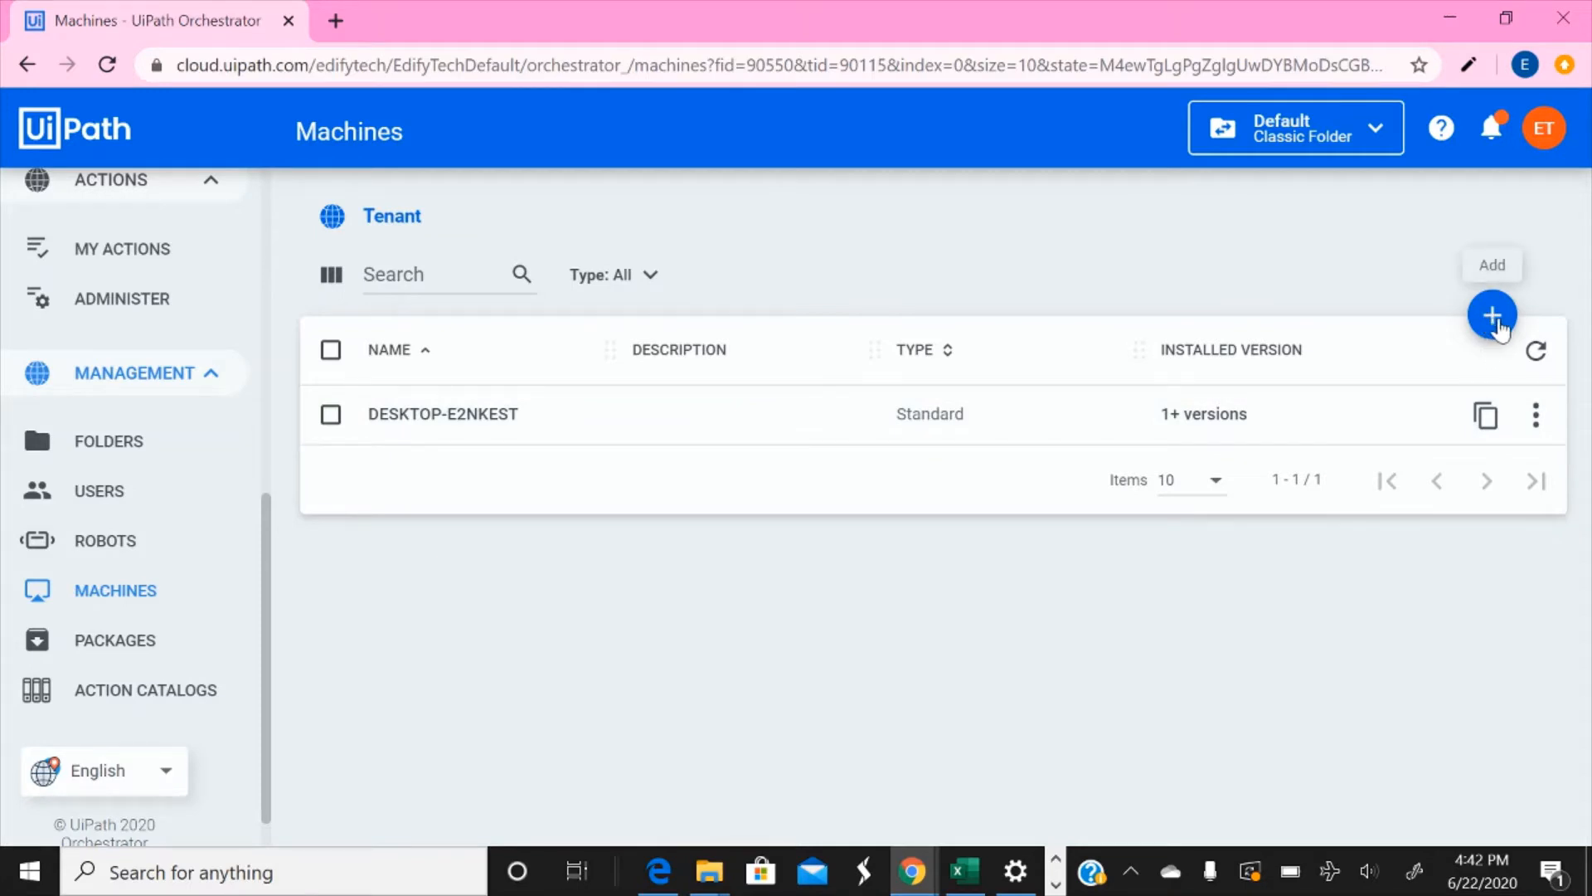
Step: View the form for provisioning a standard machine and close it without creating one
click(1489, 317)
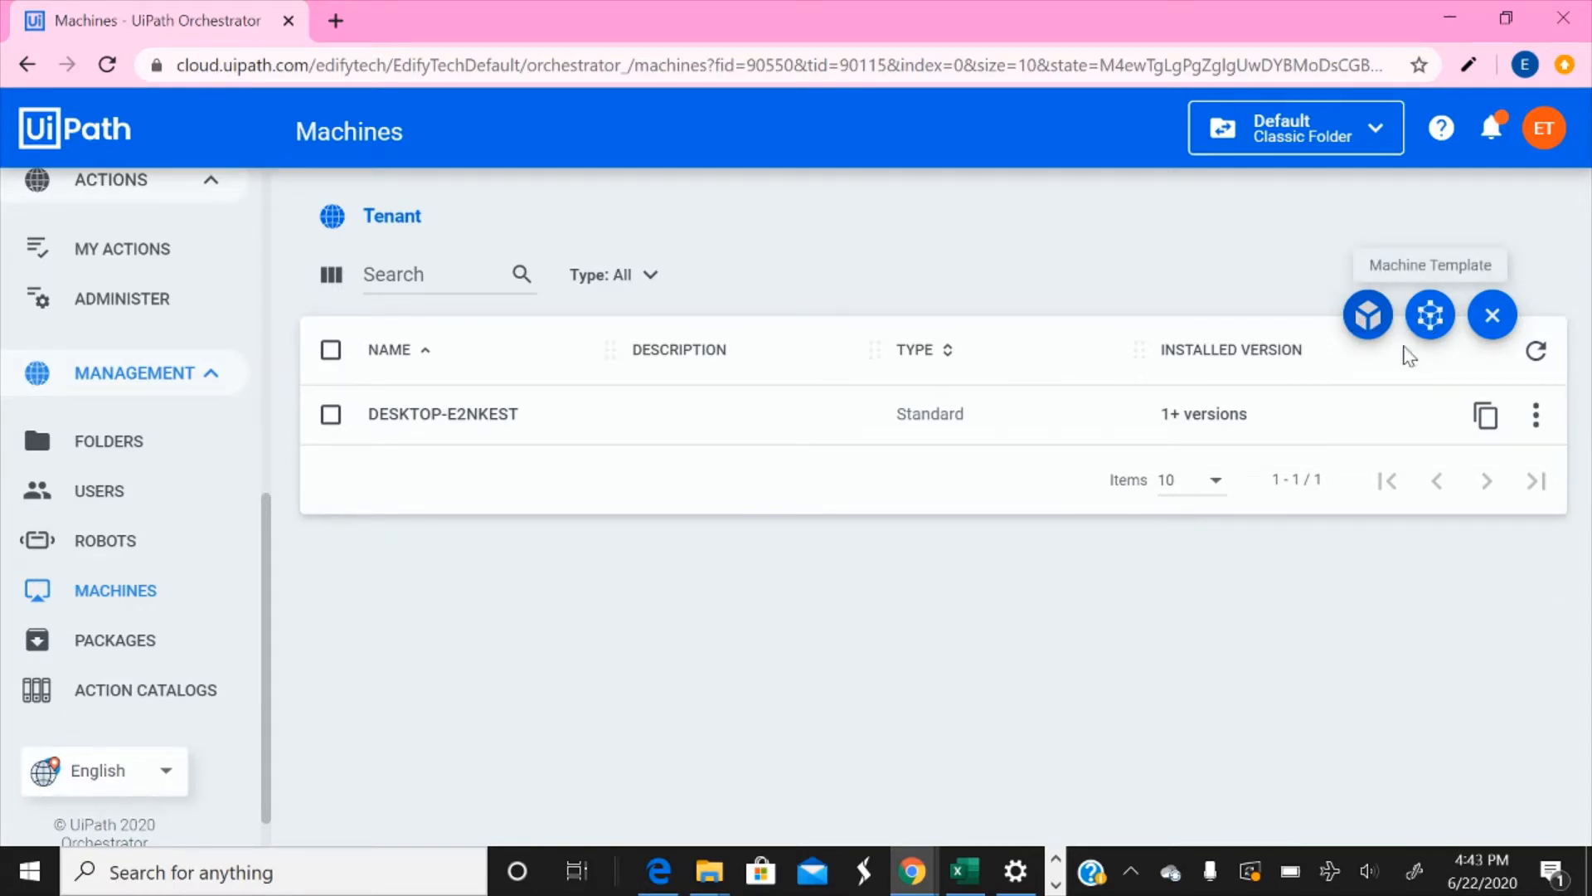
click(1367, 319)
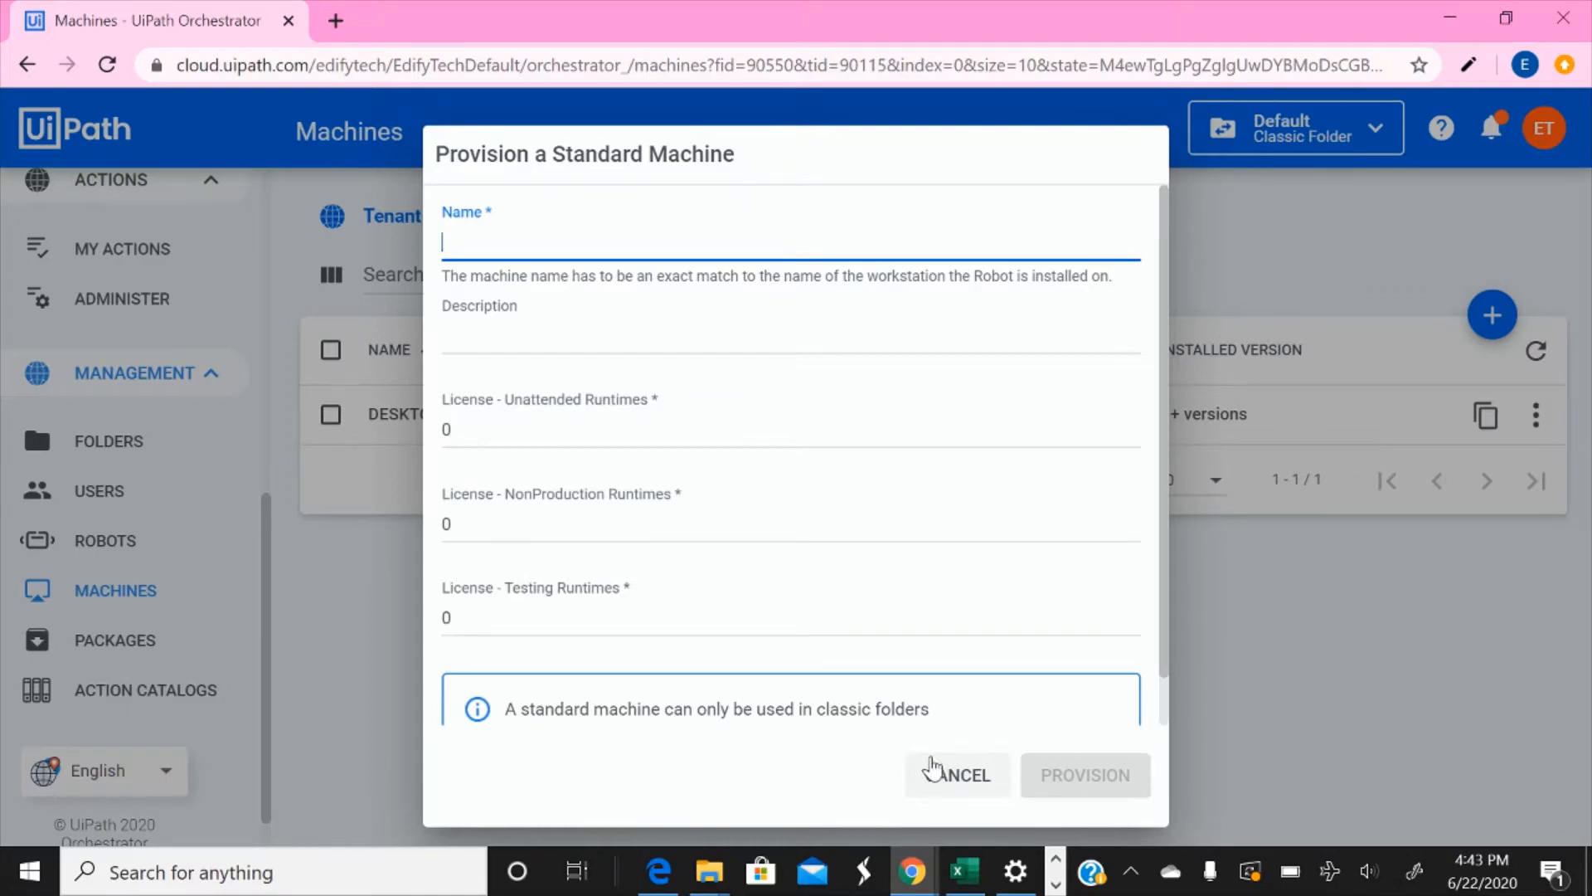
click(930, 771)
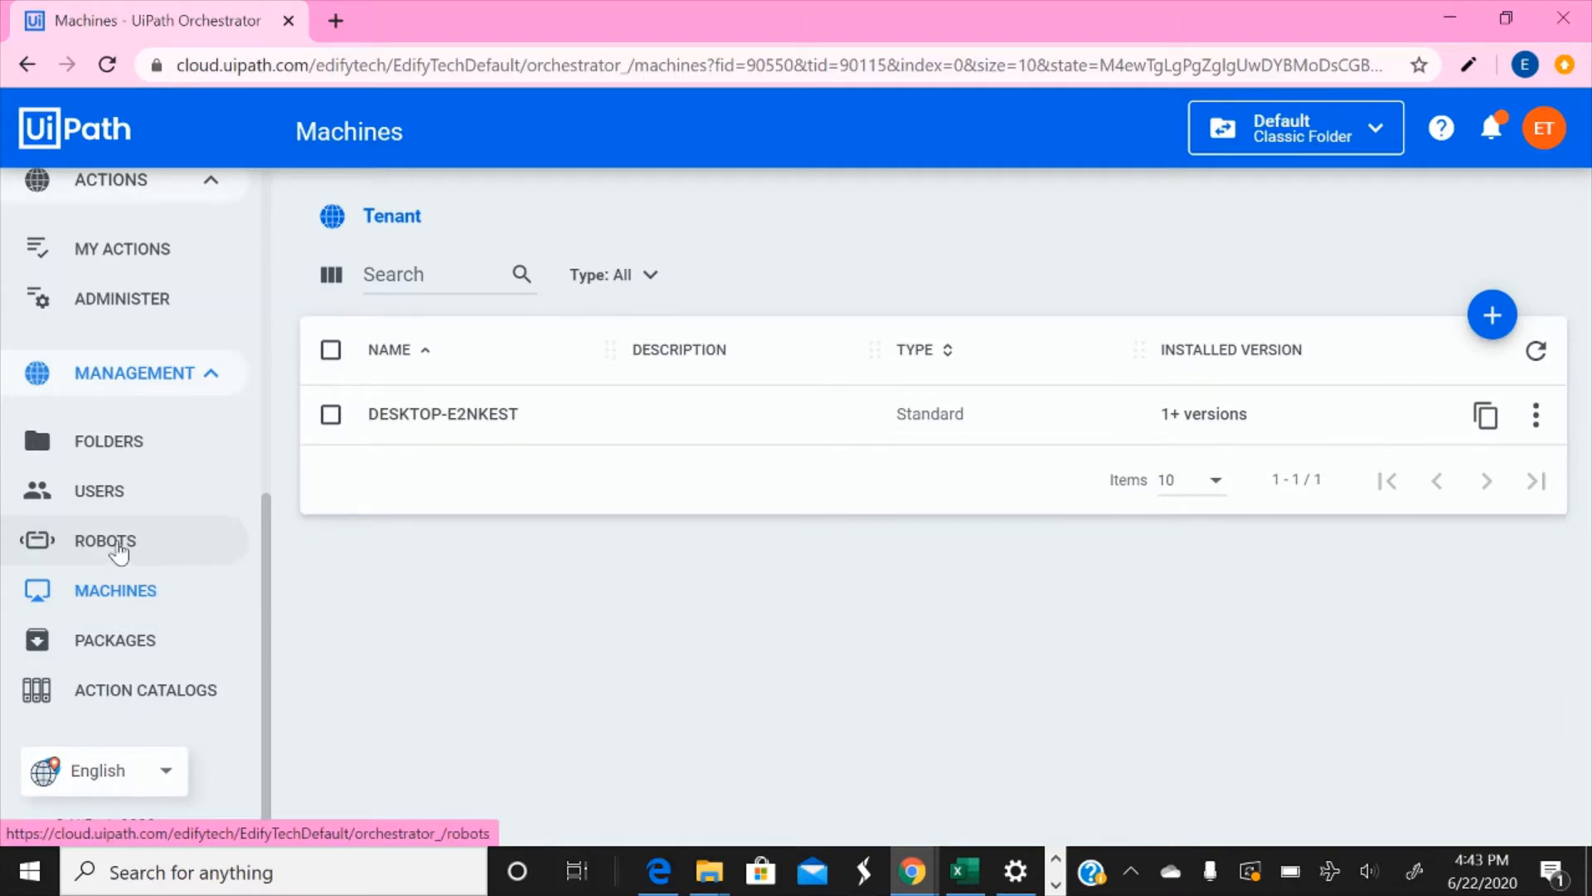
Step: Review the description settings of the existing robot on the Robots page, from machine to credentials, and leave without updating
click(114, 550)
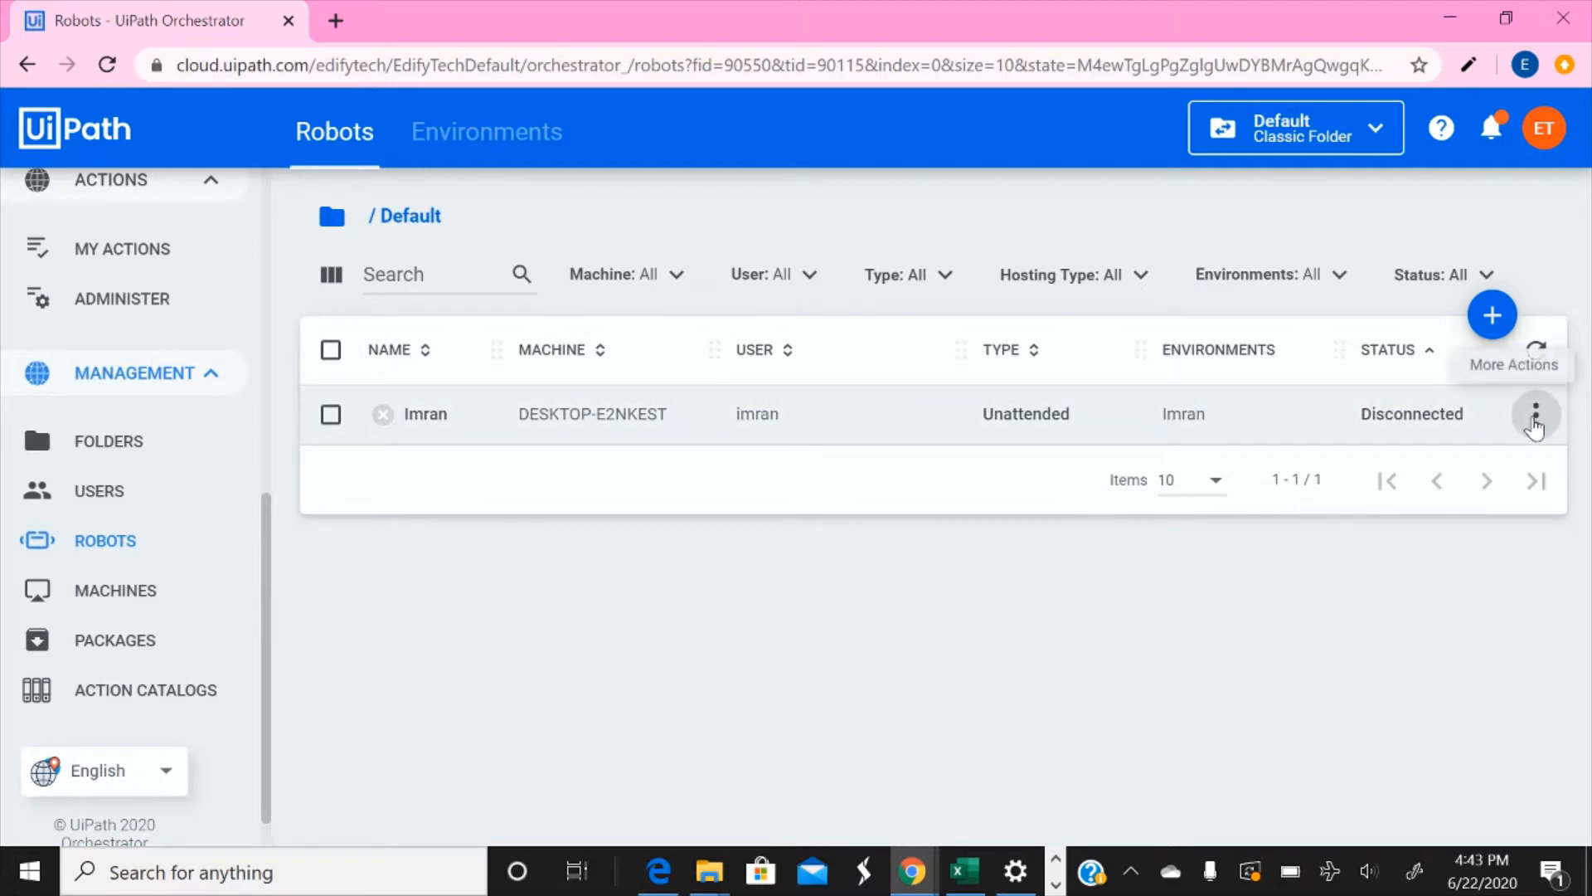
click(1535, 424)
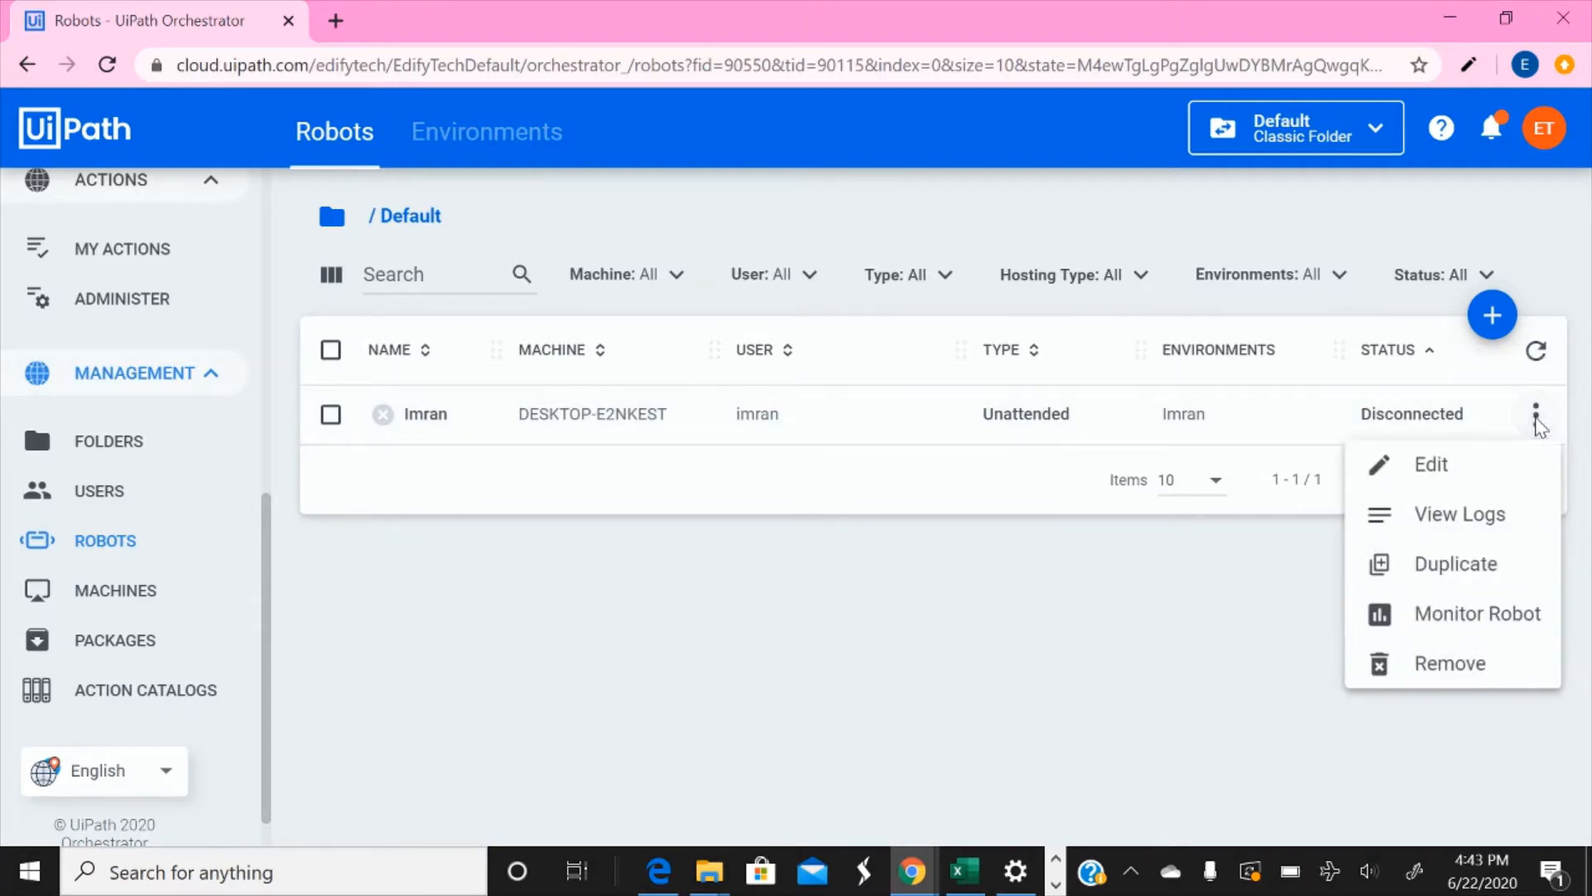
click(1428, 464)
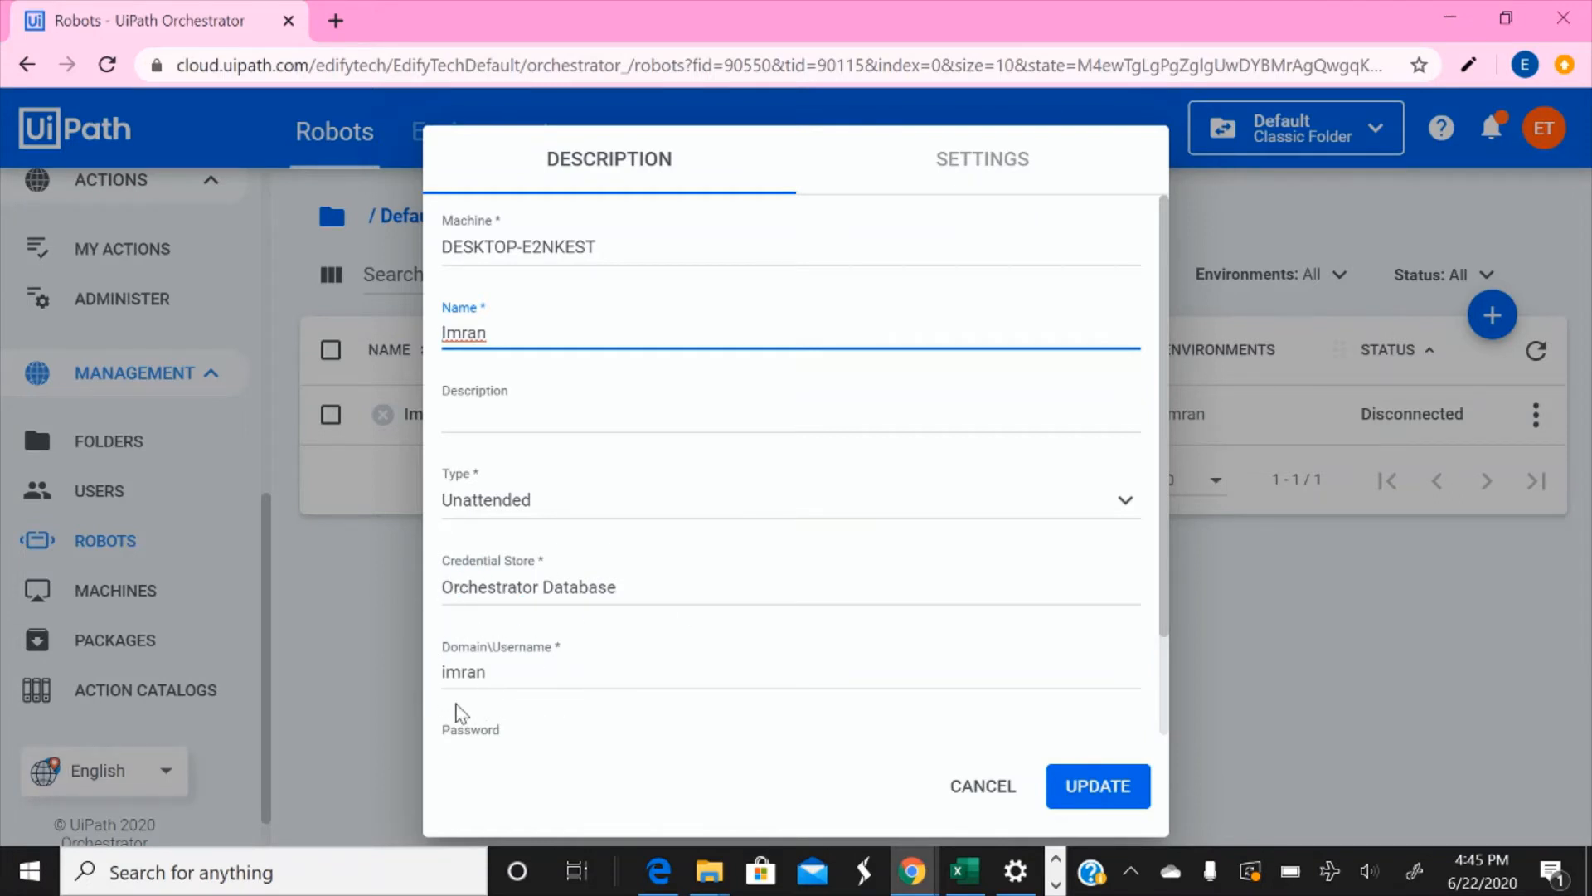
drag(1162, 633, 1165, 733)
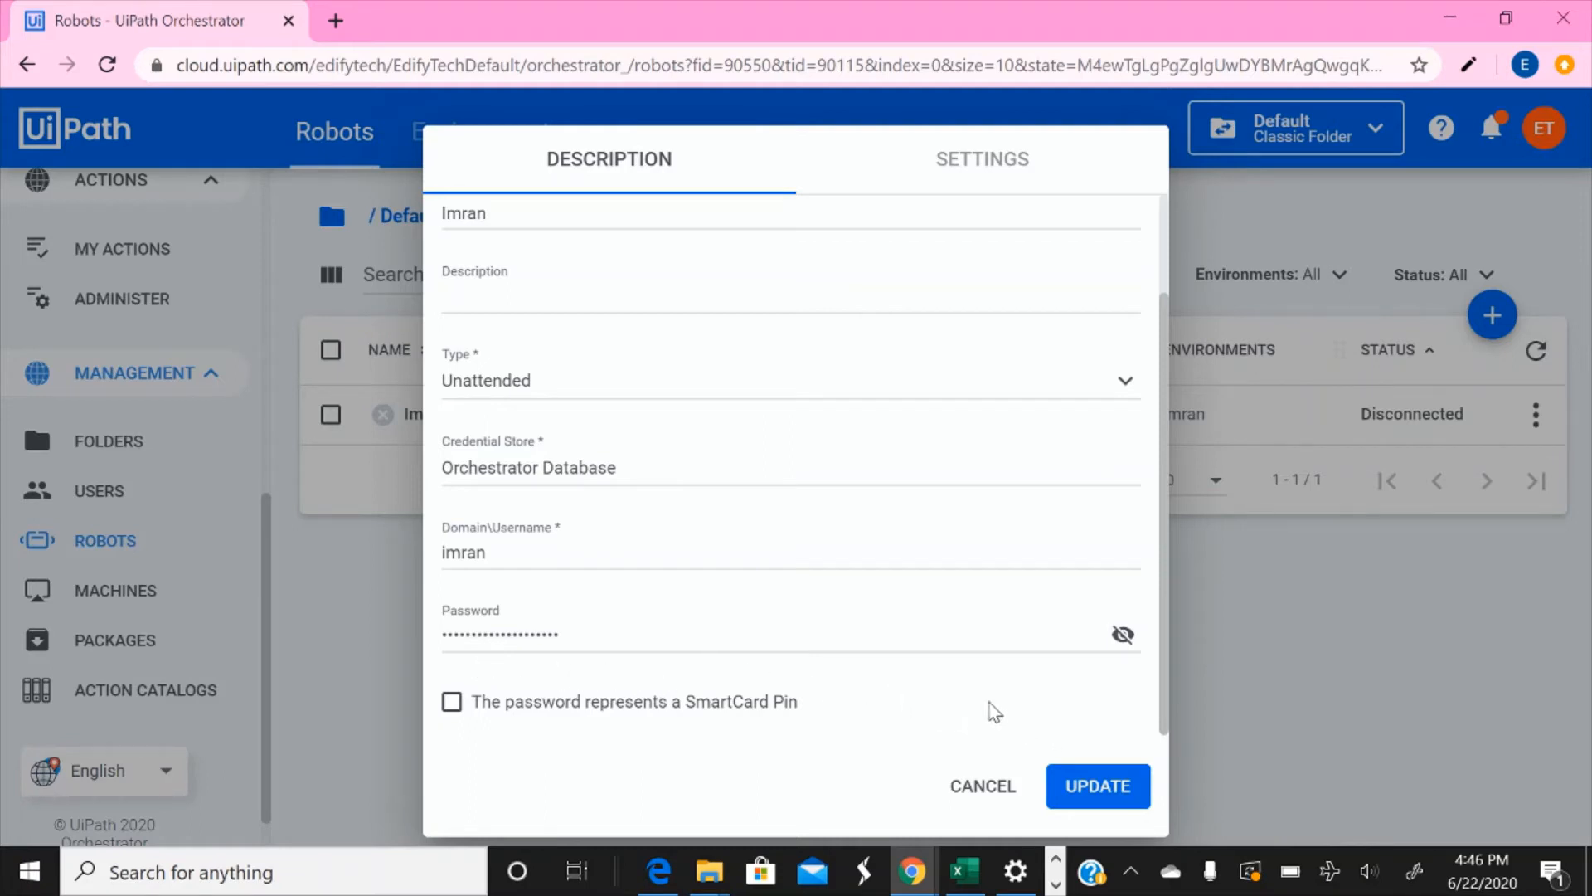
scroll(762, 375, up, 3)
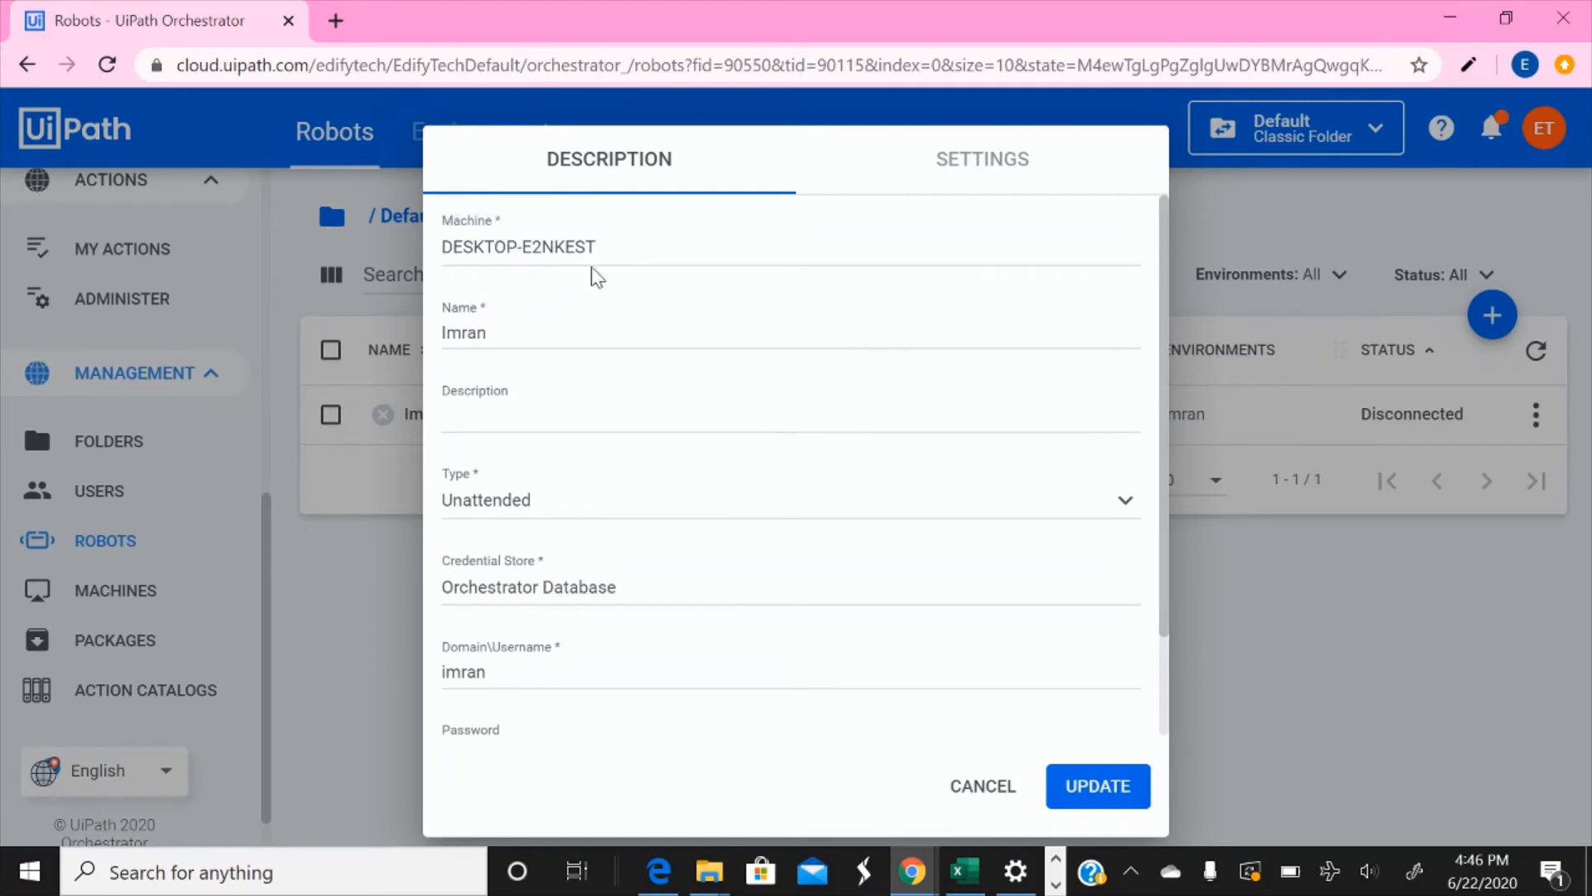
scroll(630, 473, down, 2)
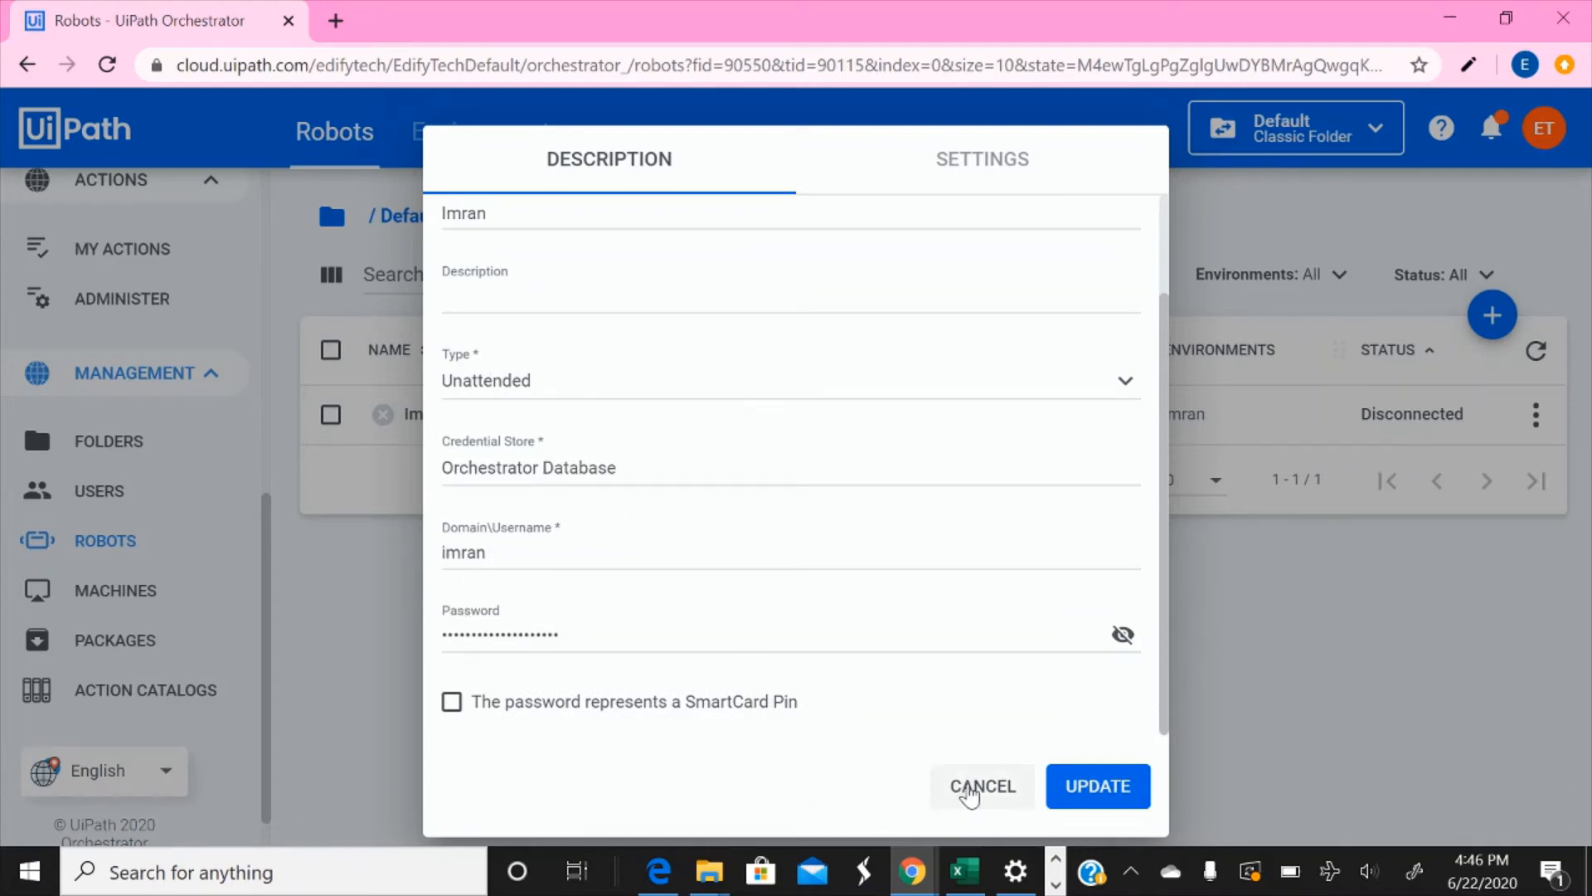
click(970, 794)
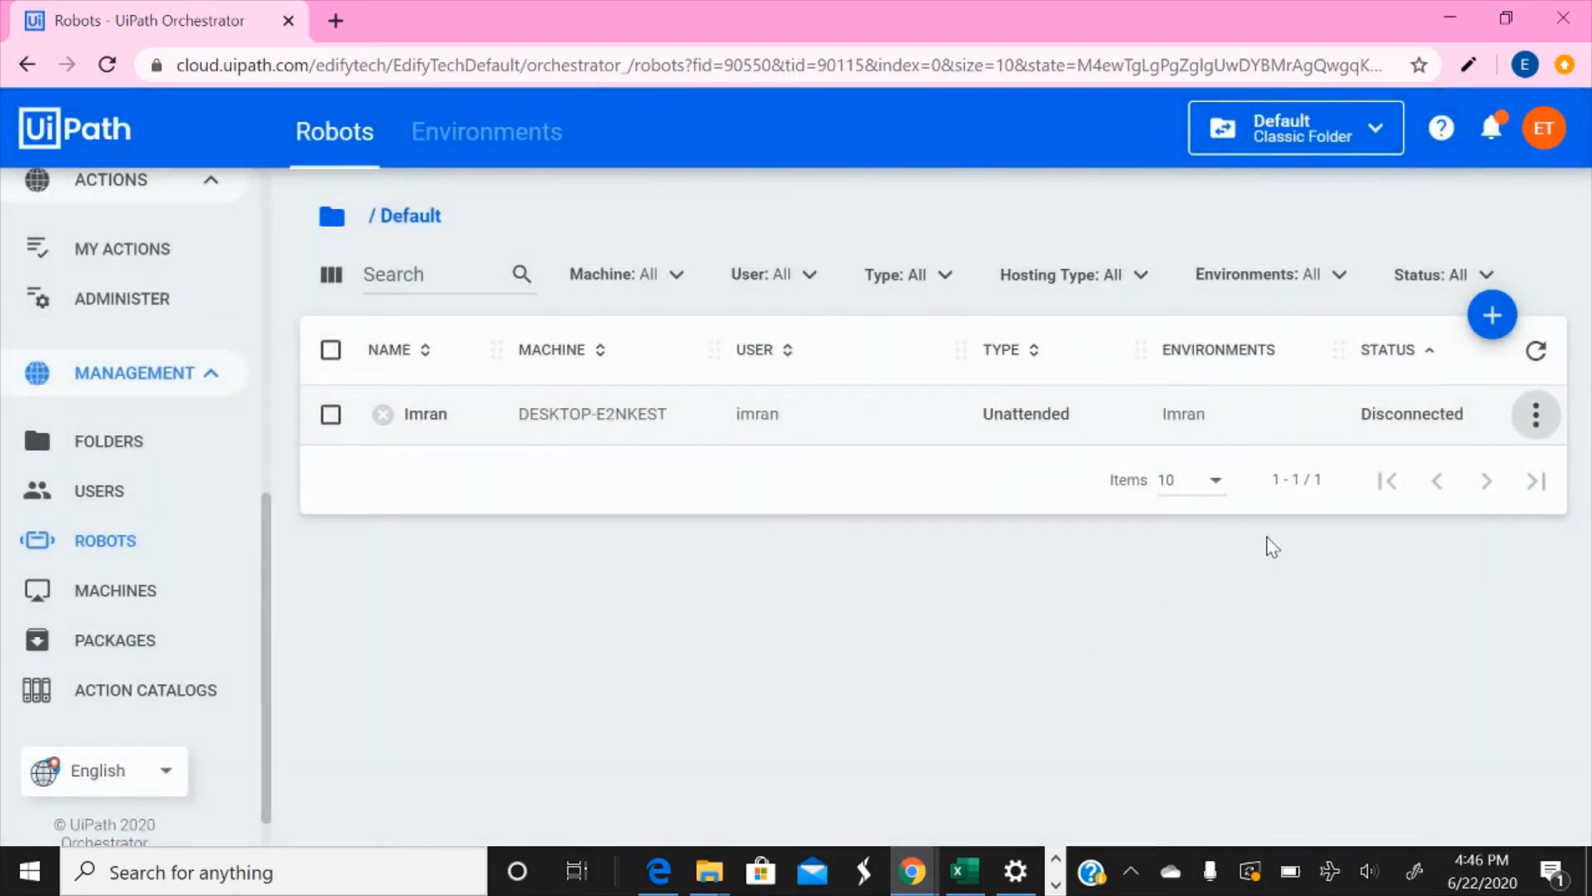
Step: View the robot creation options and the Create Environment form on the Environments page, and close the form without creating anything
click(1490, 319)
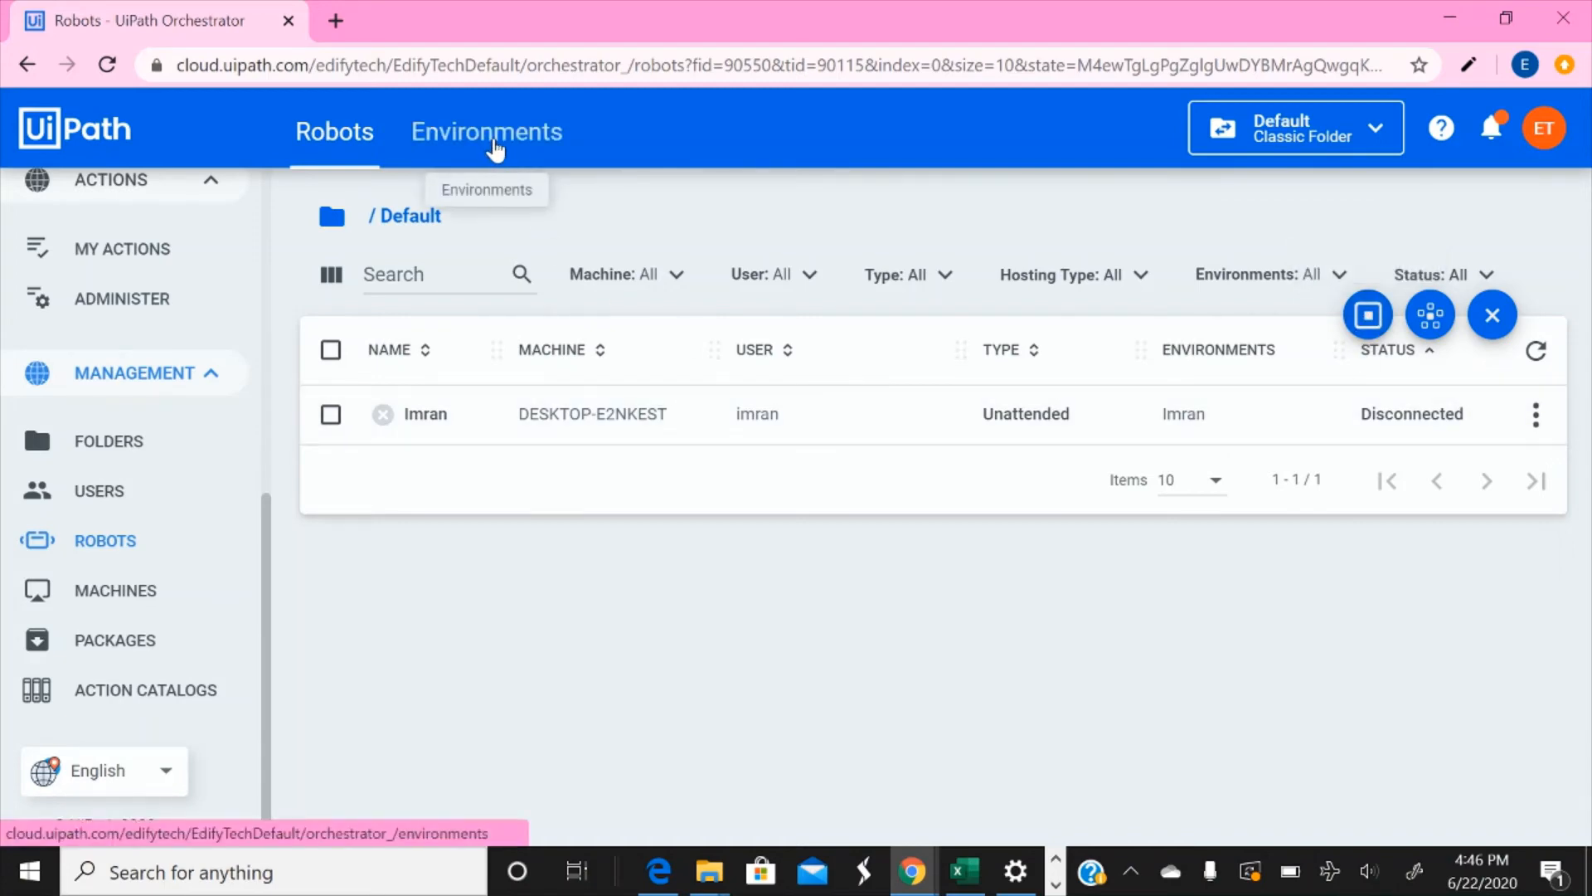
click(495, 149)
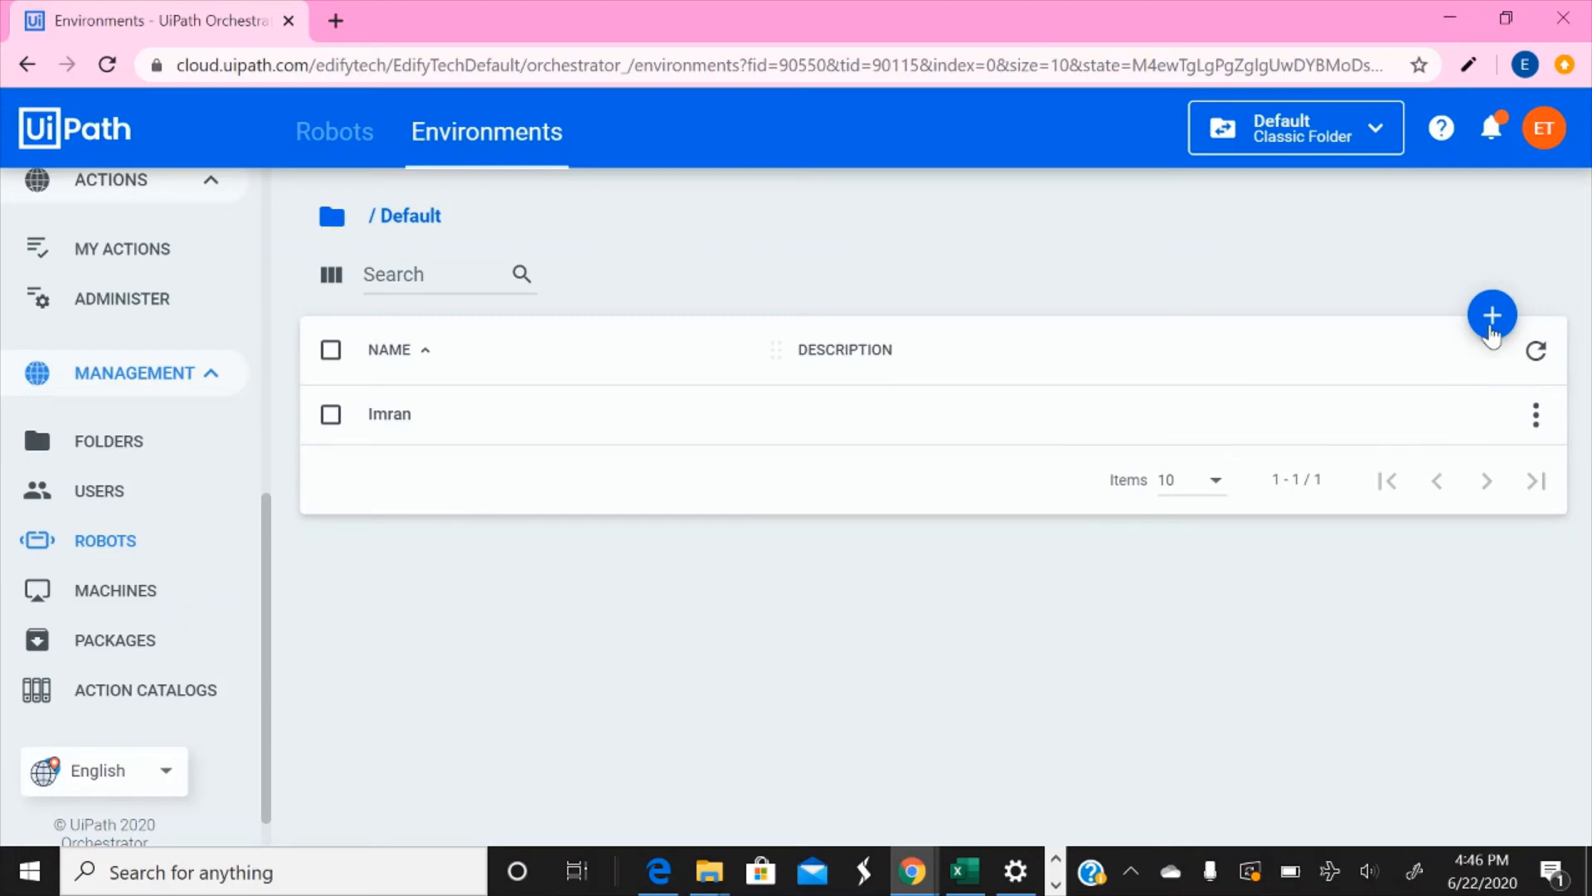
click(1492, 316)
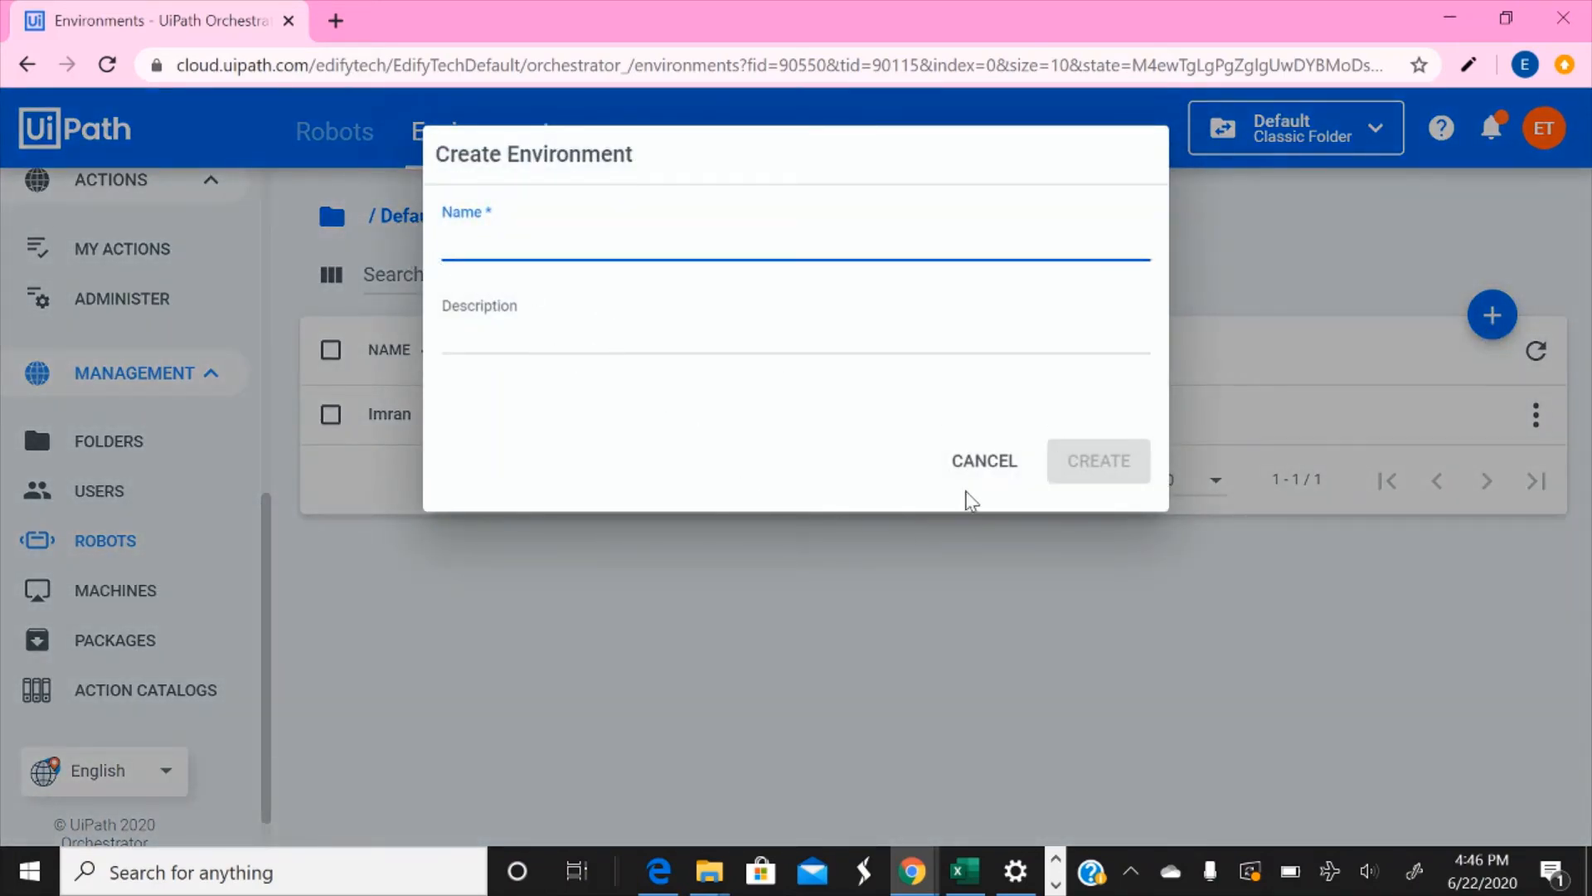
click(967, 472)
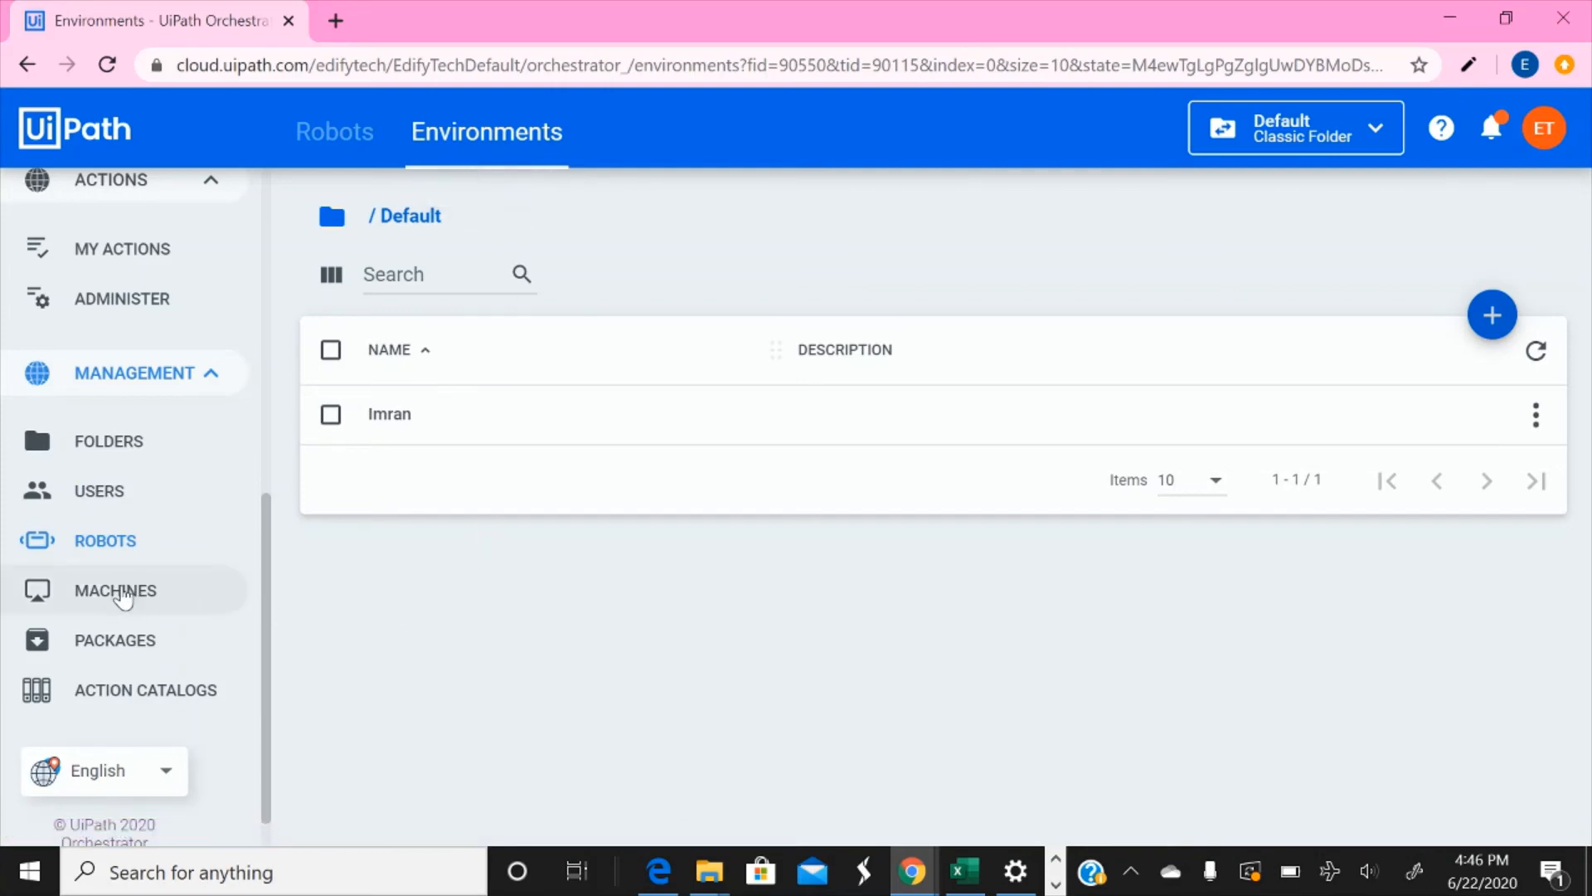
Step: Open the DESKTOP-E2NKEST machine for editing on the Machines page and copy its machine key
click(122, 596)
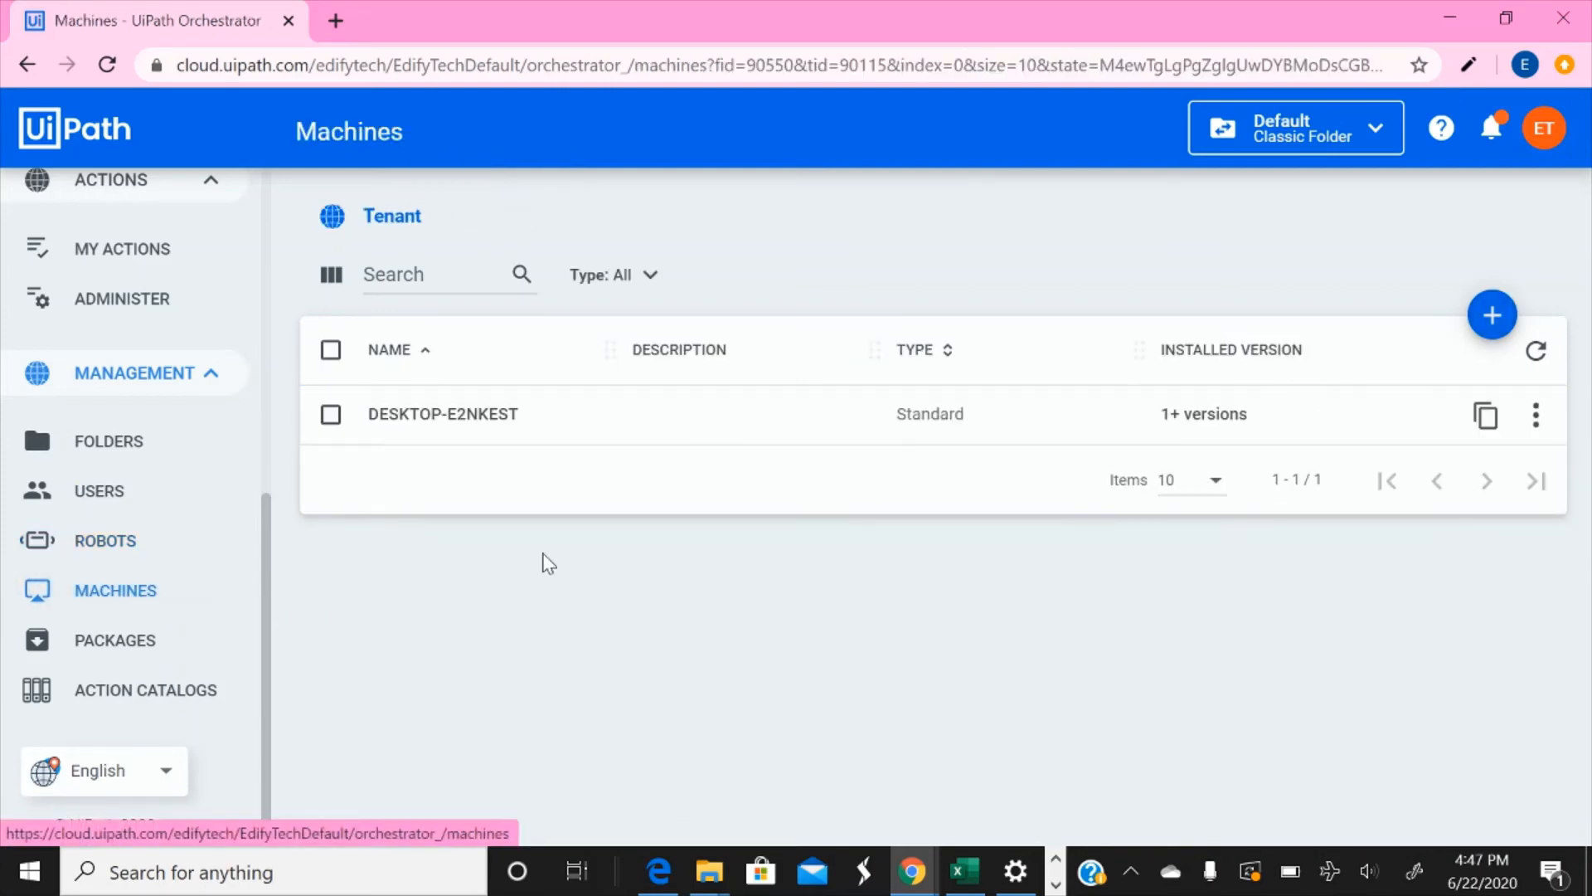
click(1535, 424)
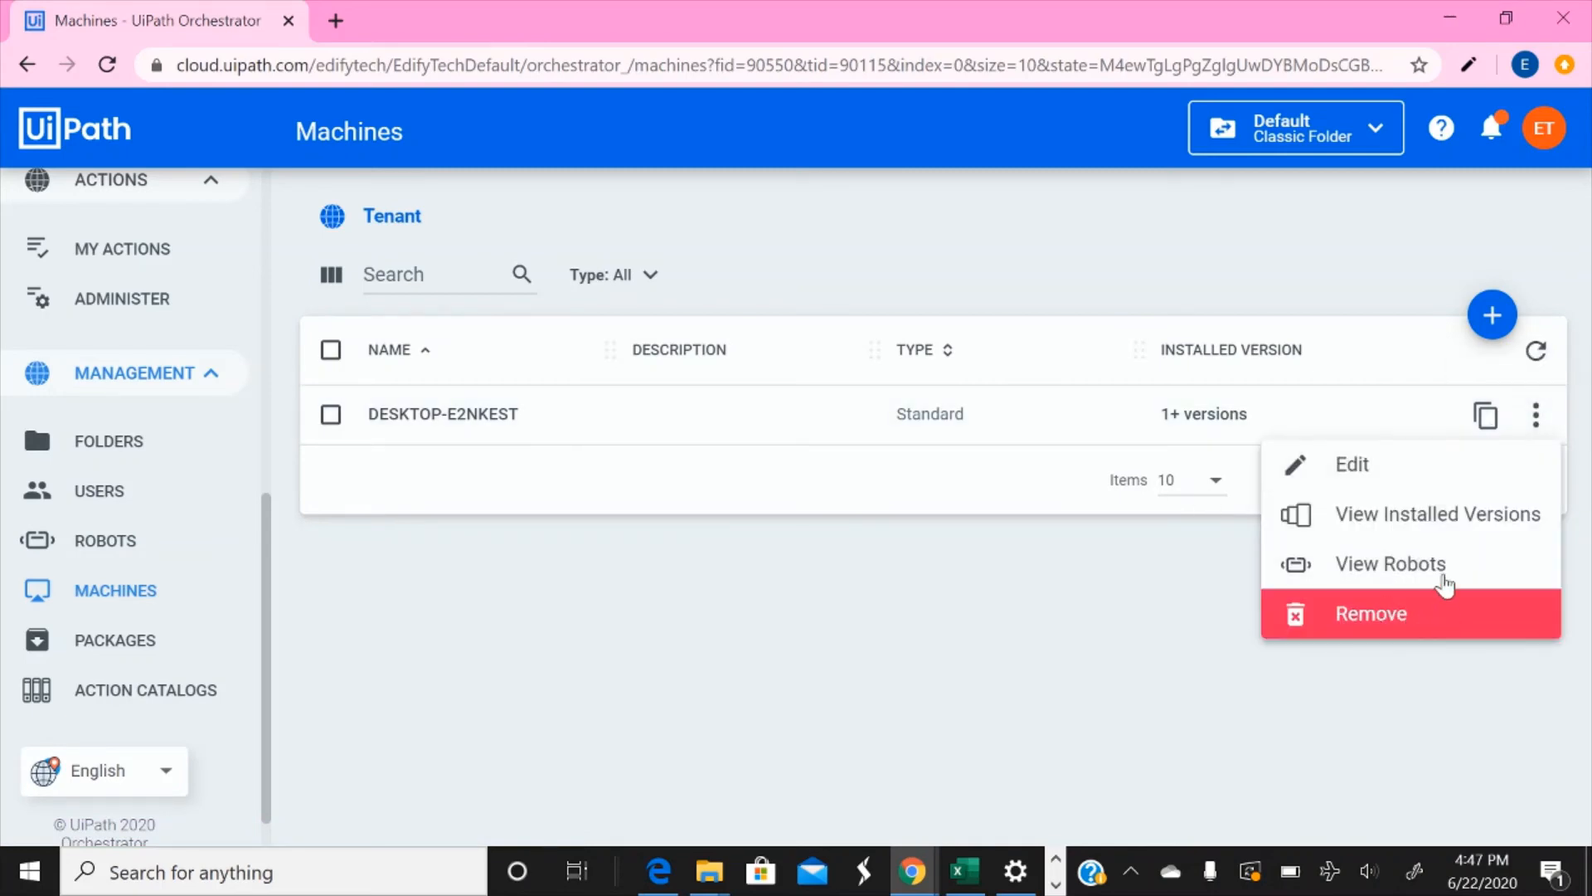
click(1352, 468)
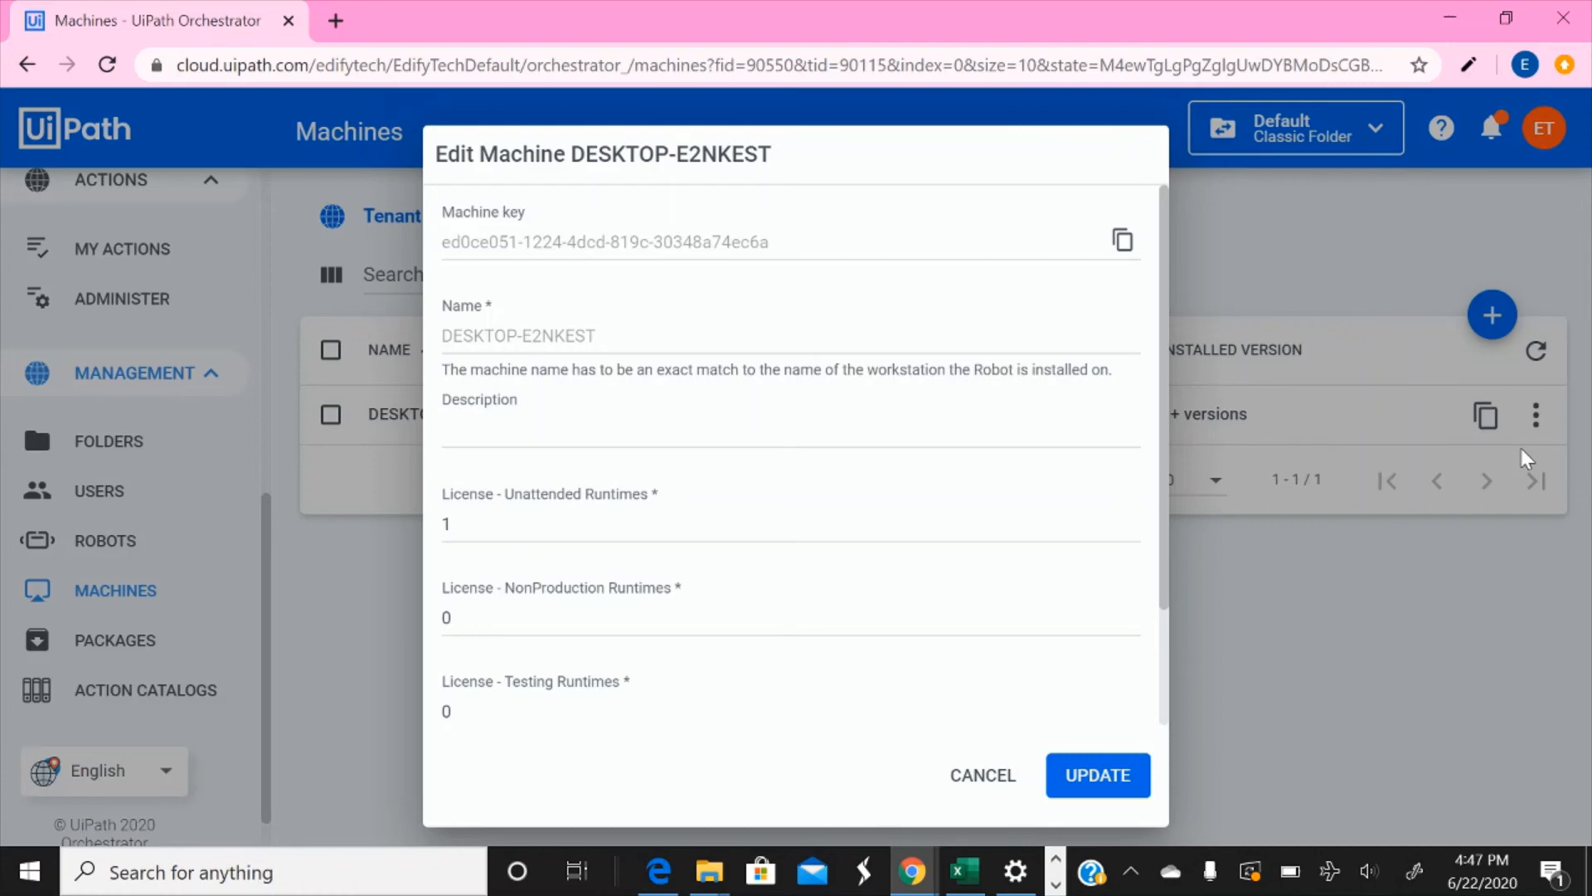
click(1121, 245)
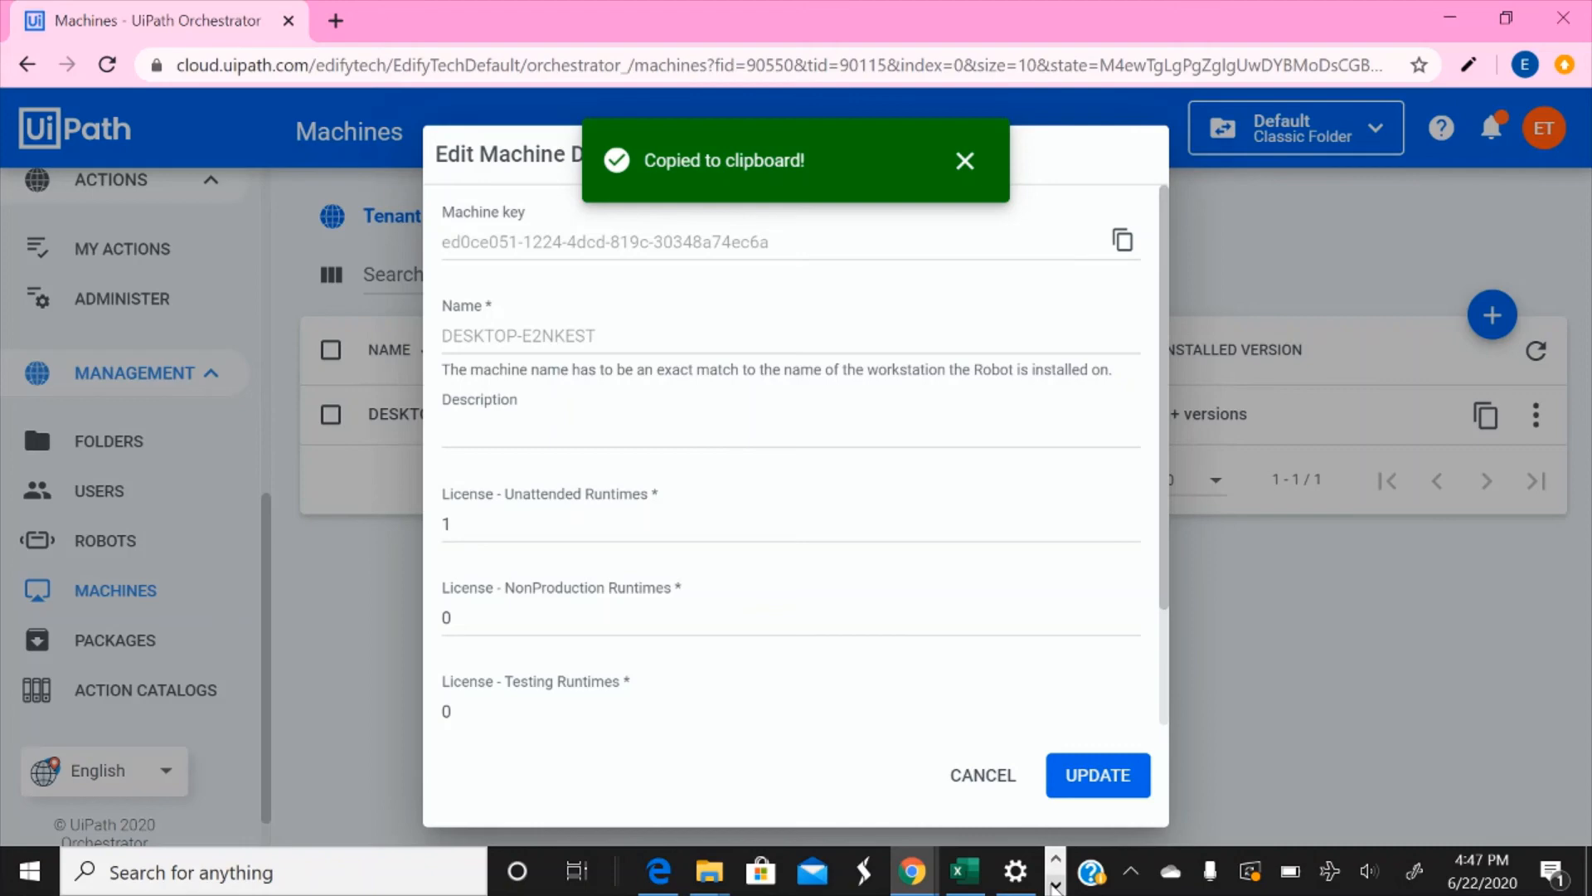
Step: Switch back to the UiPath Assistant settings and paste the copied key as the Machine Key
mouse_move(1019, 879)
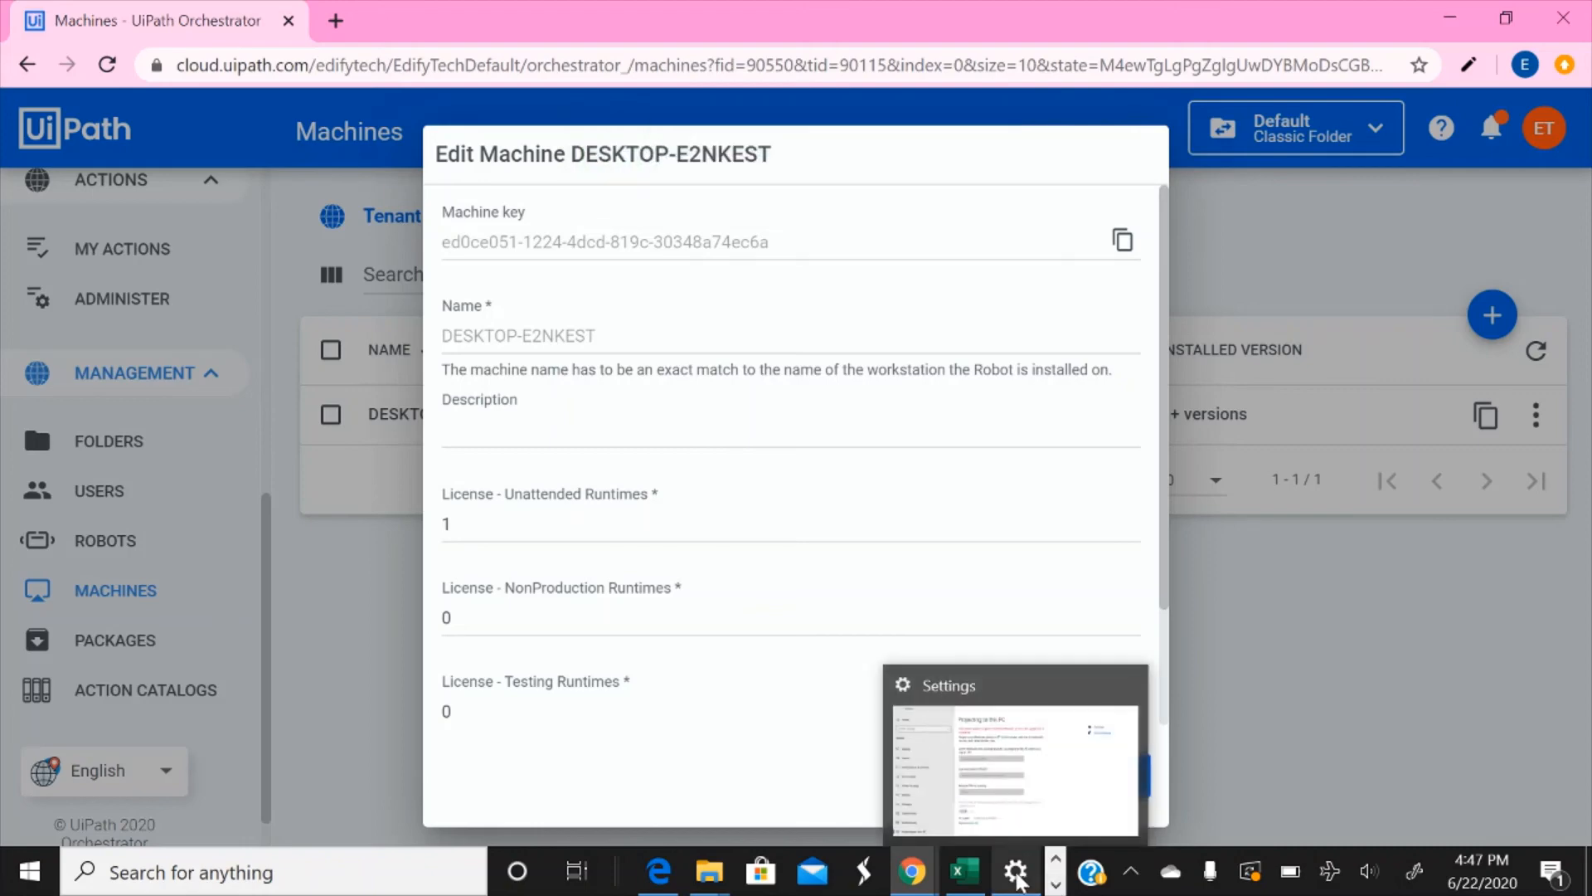
click(1056, 884)
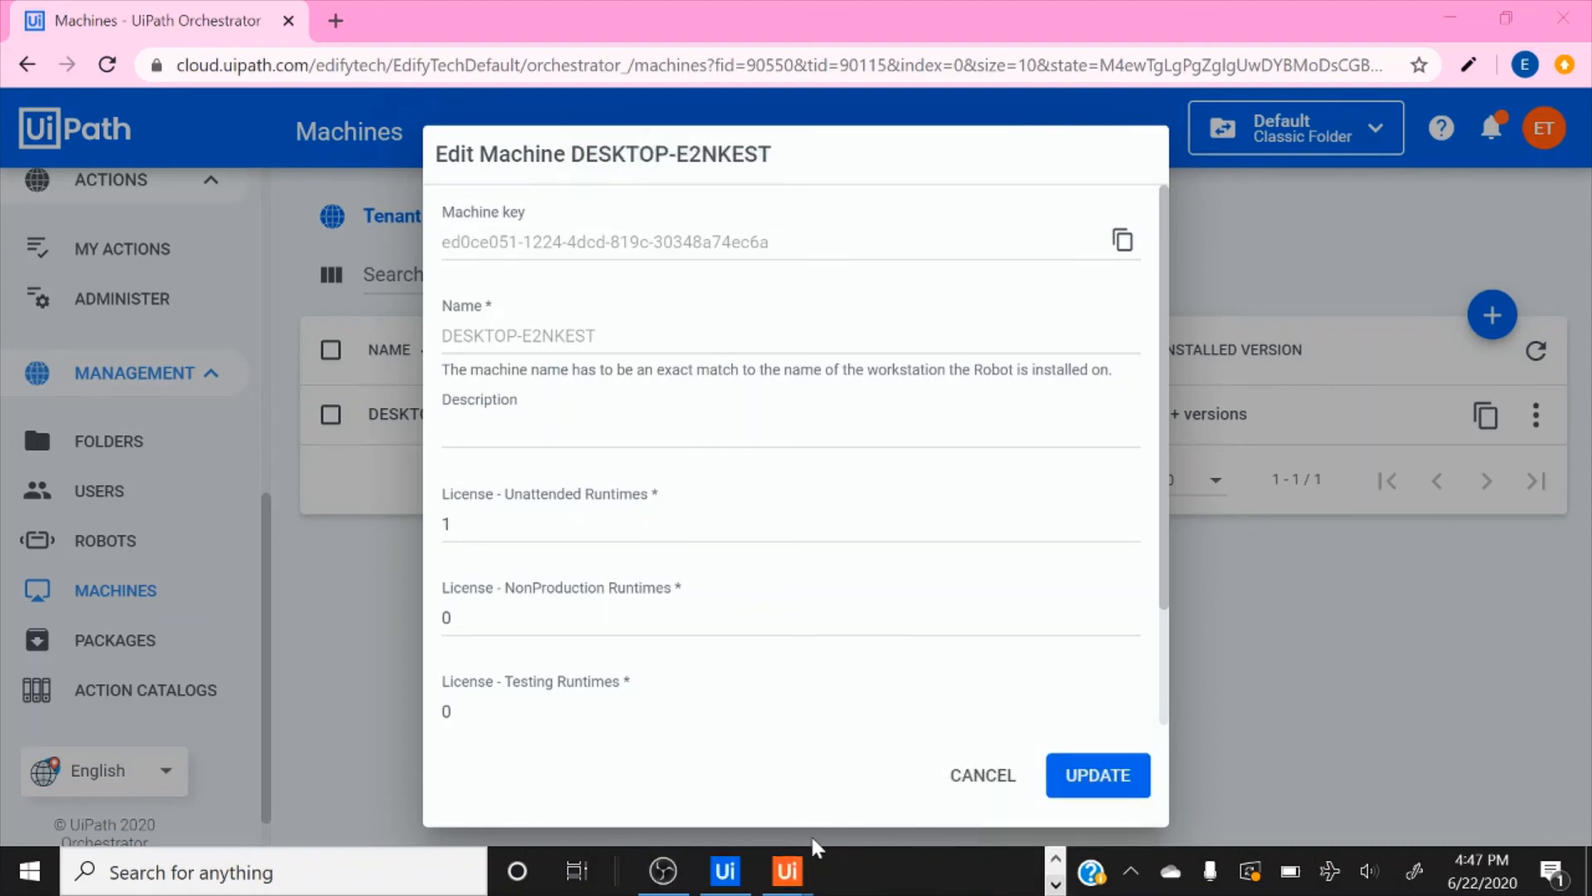
mouse_move(792, 873)
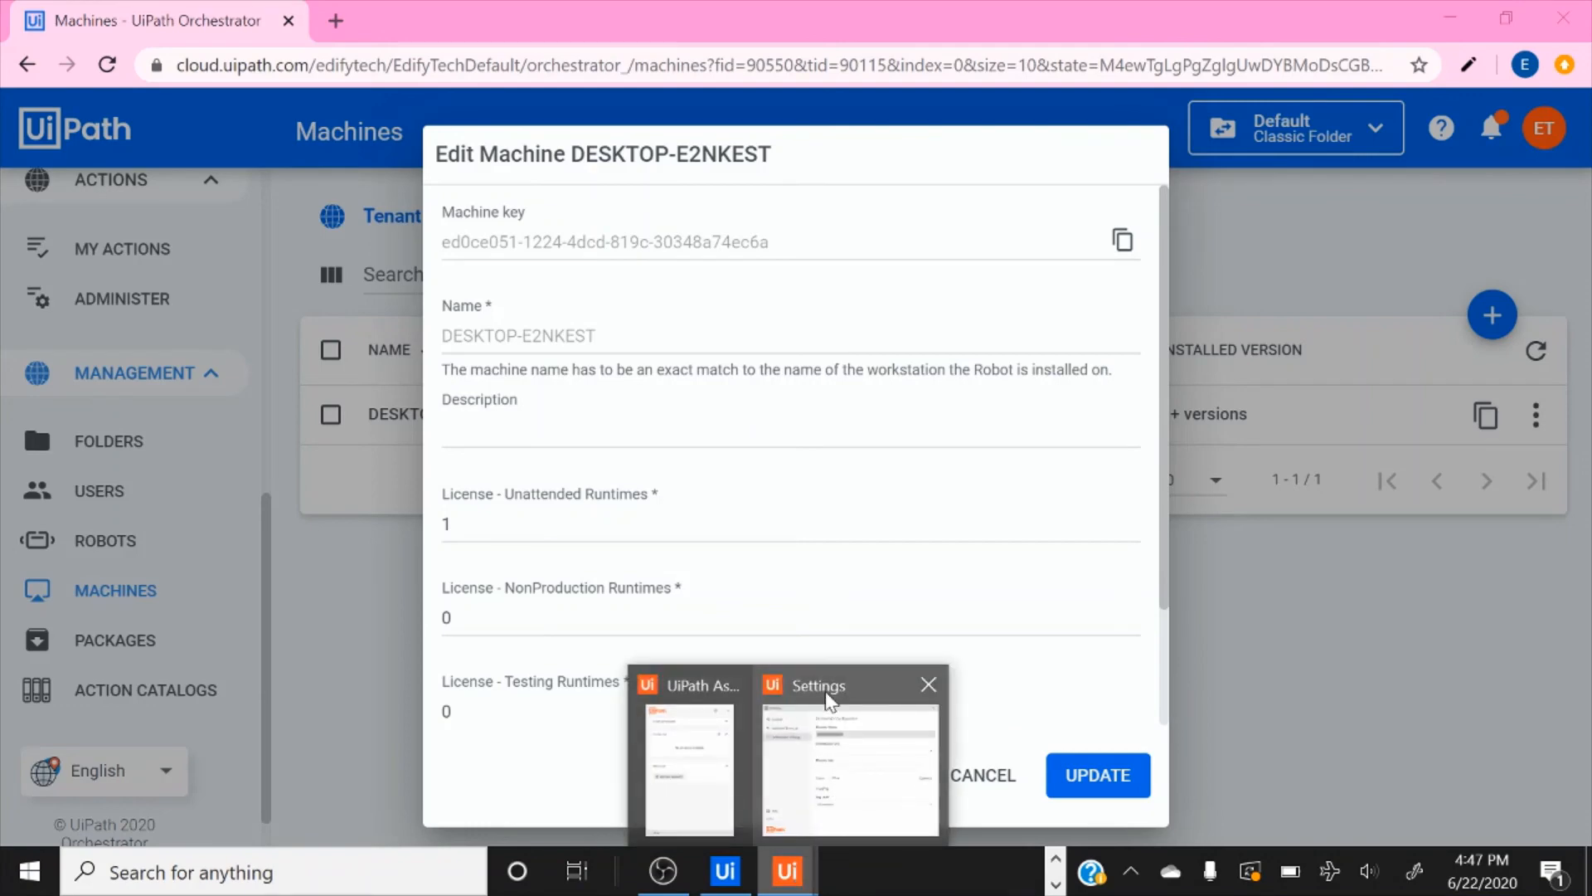
click(829, 697)
click(788, 410)
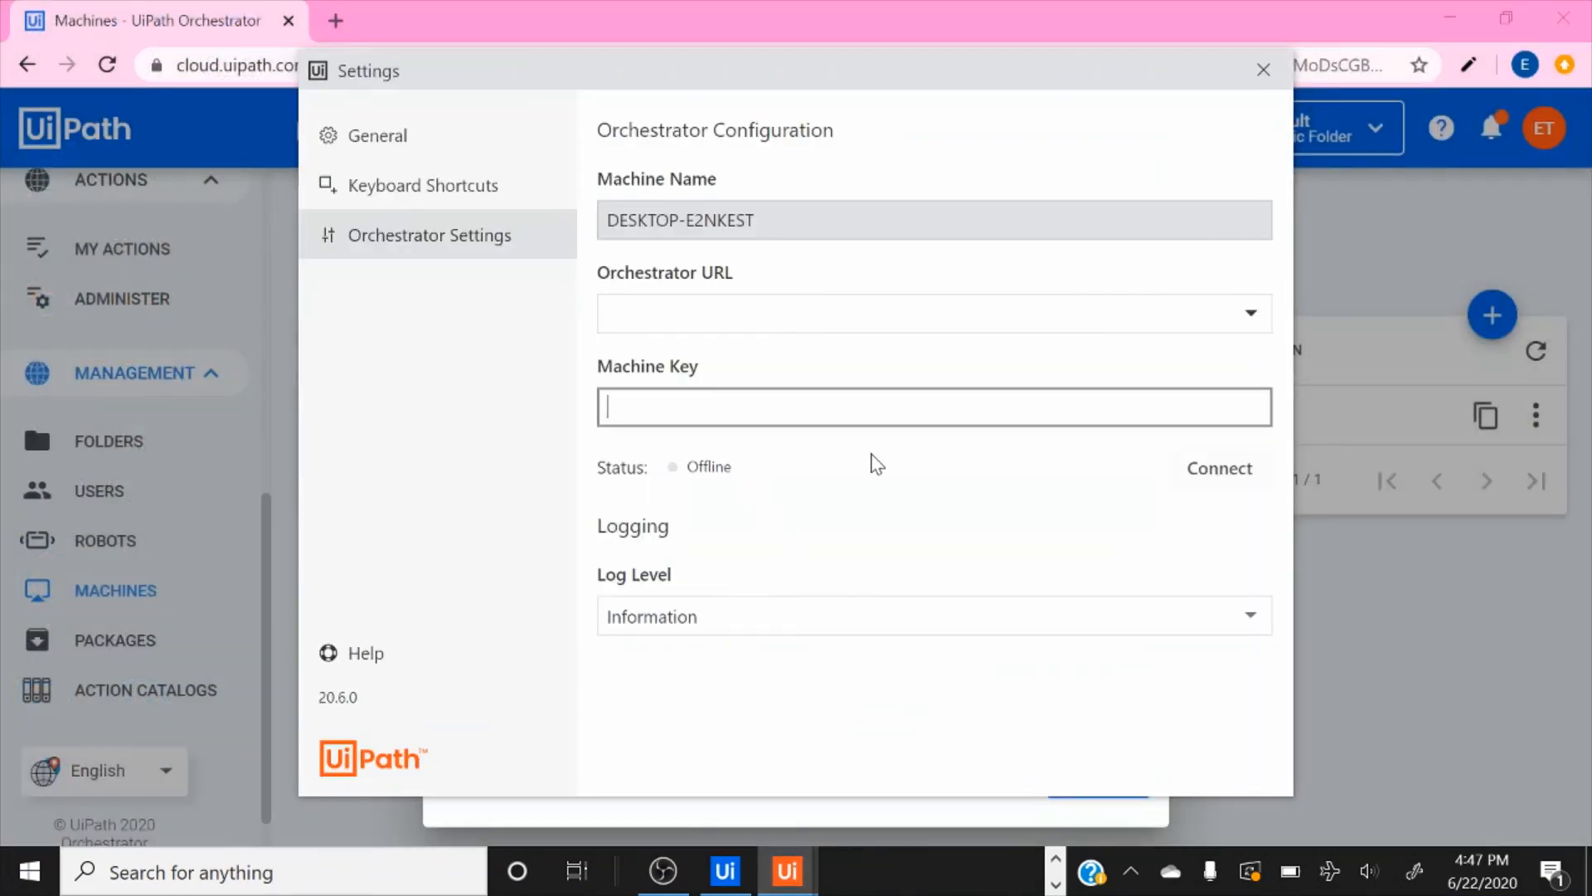
key(ctrl+v)
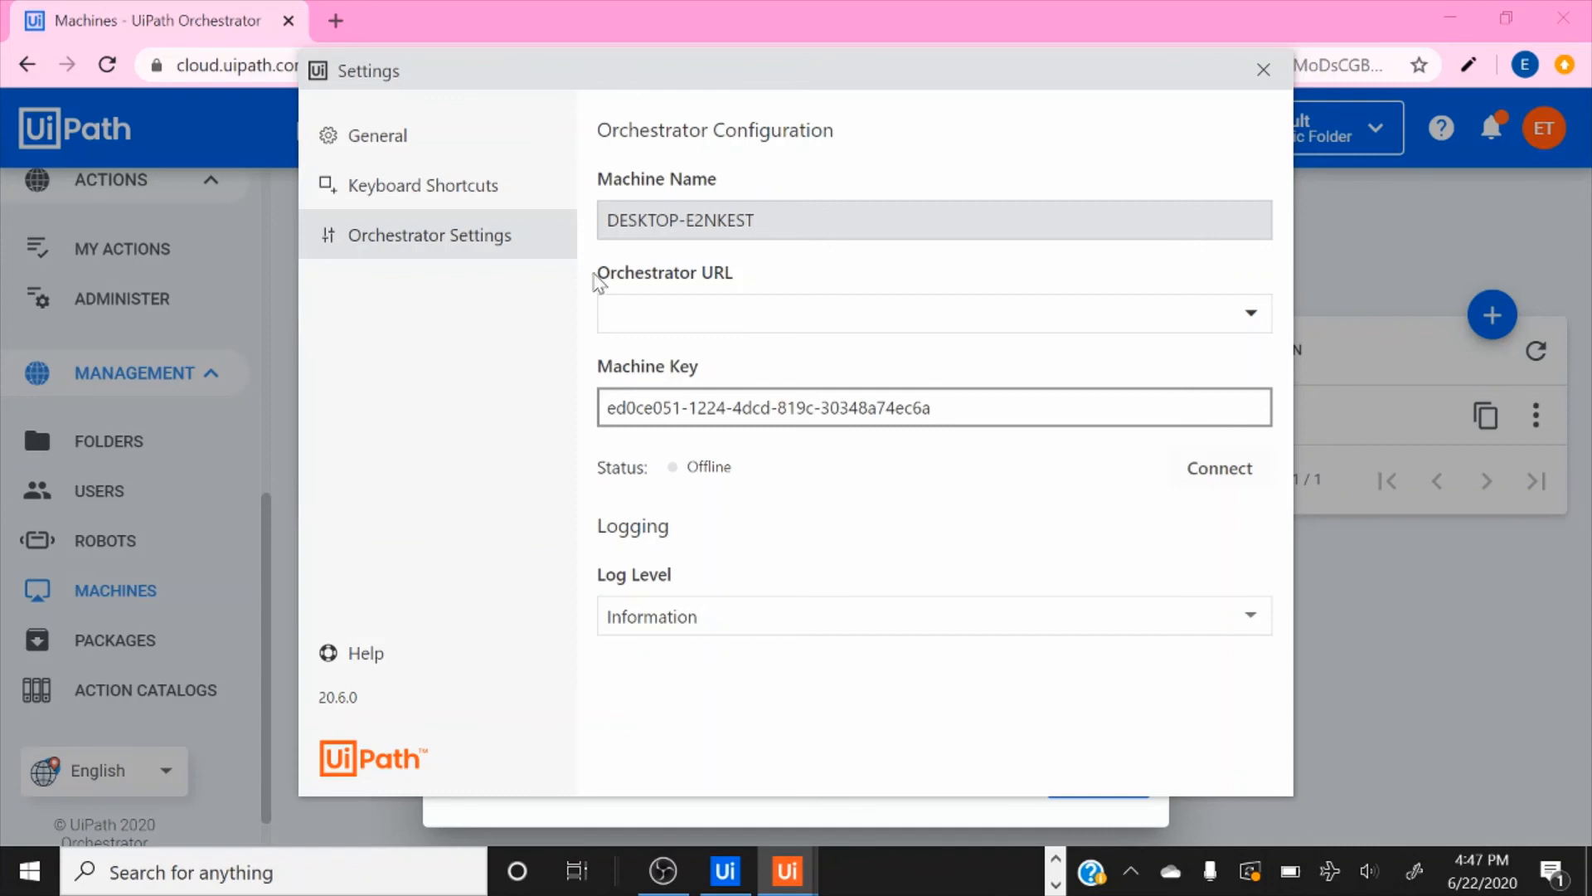
Step: Check the Orchestrator URL choices, return to Orchestrator in Chrome and close the machine's edit dialog without updating
click(936, 314)
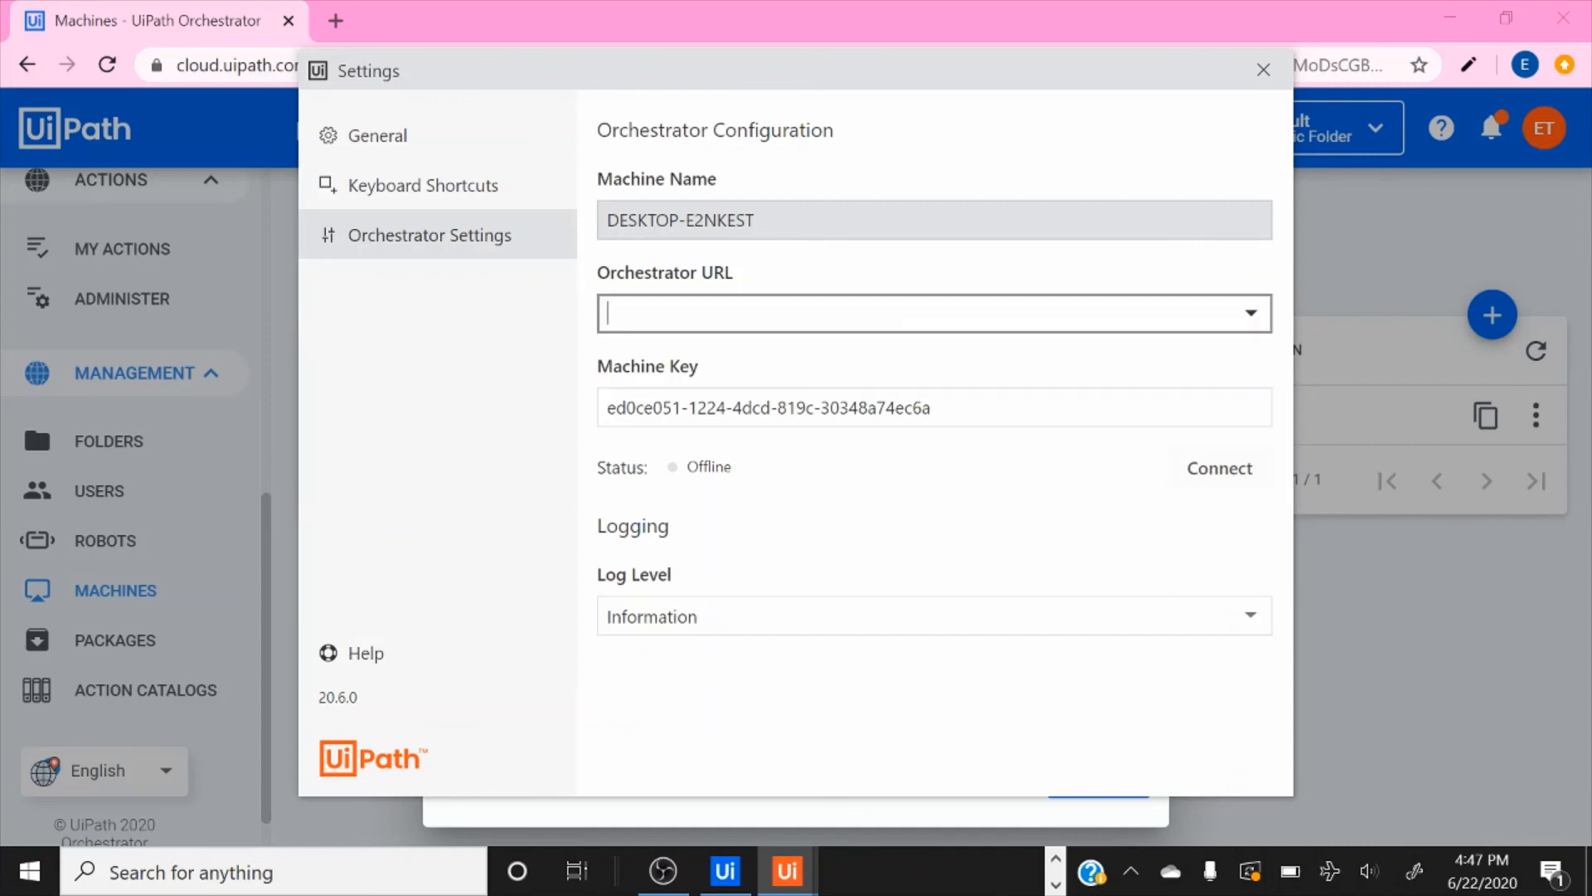
click(1248, 326)
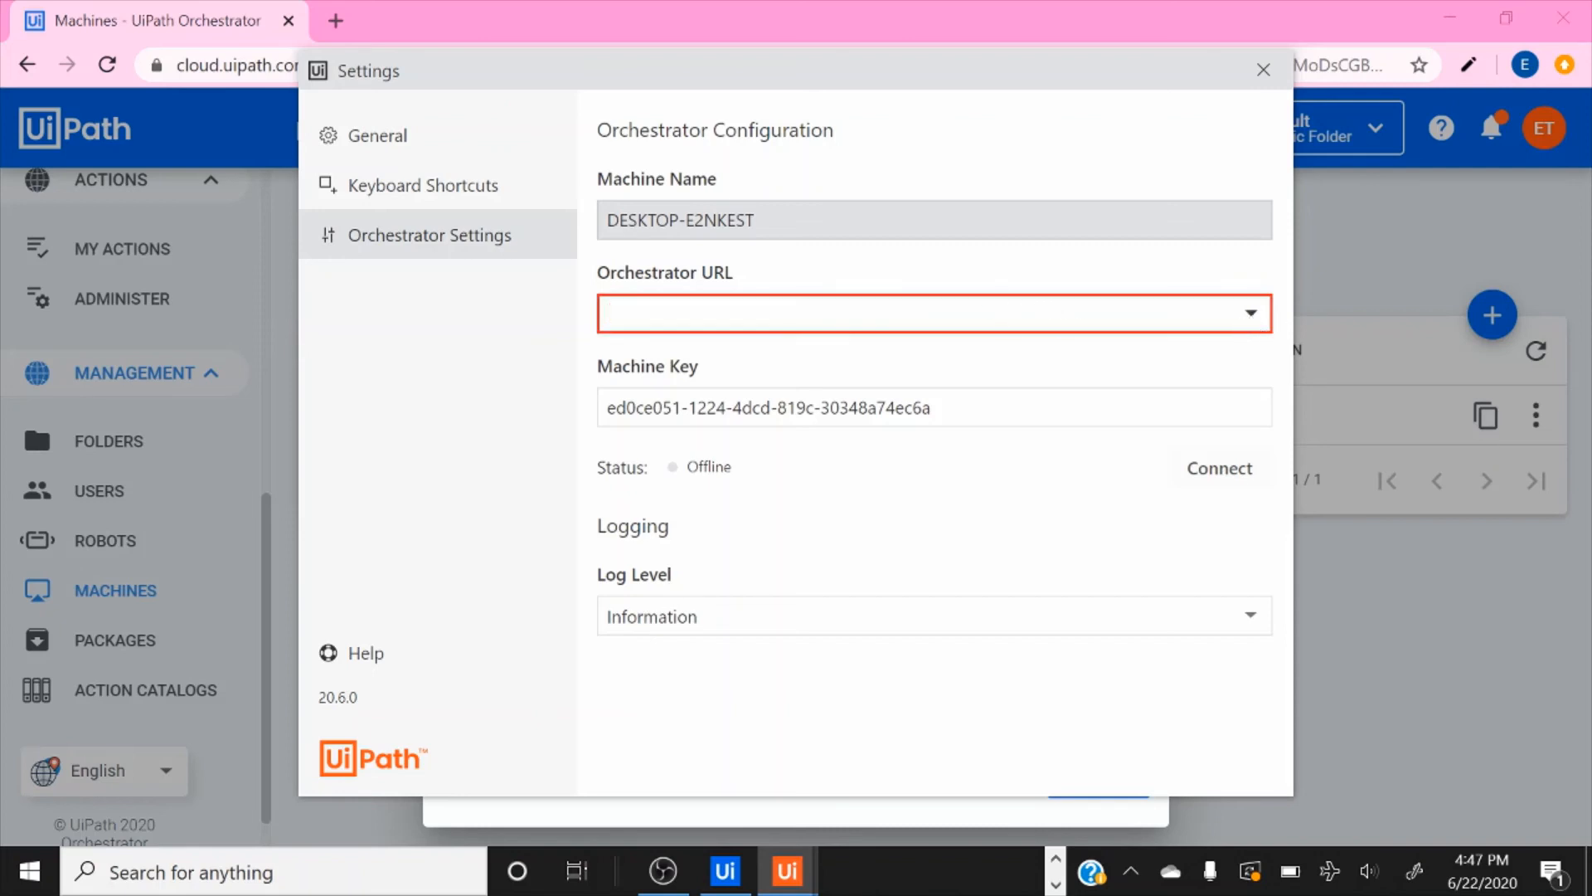
click(1056, 860)
mouse_move(912, 875)
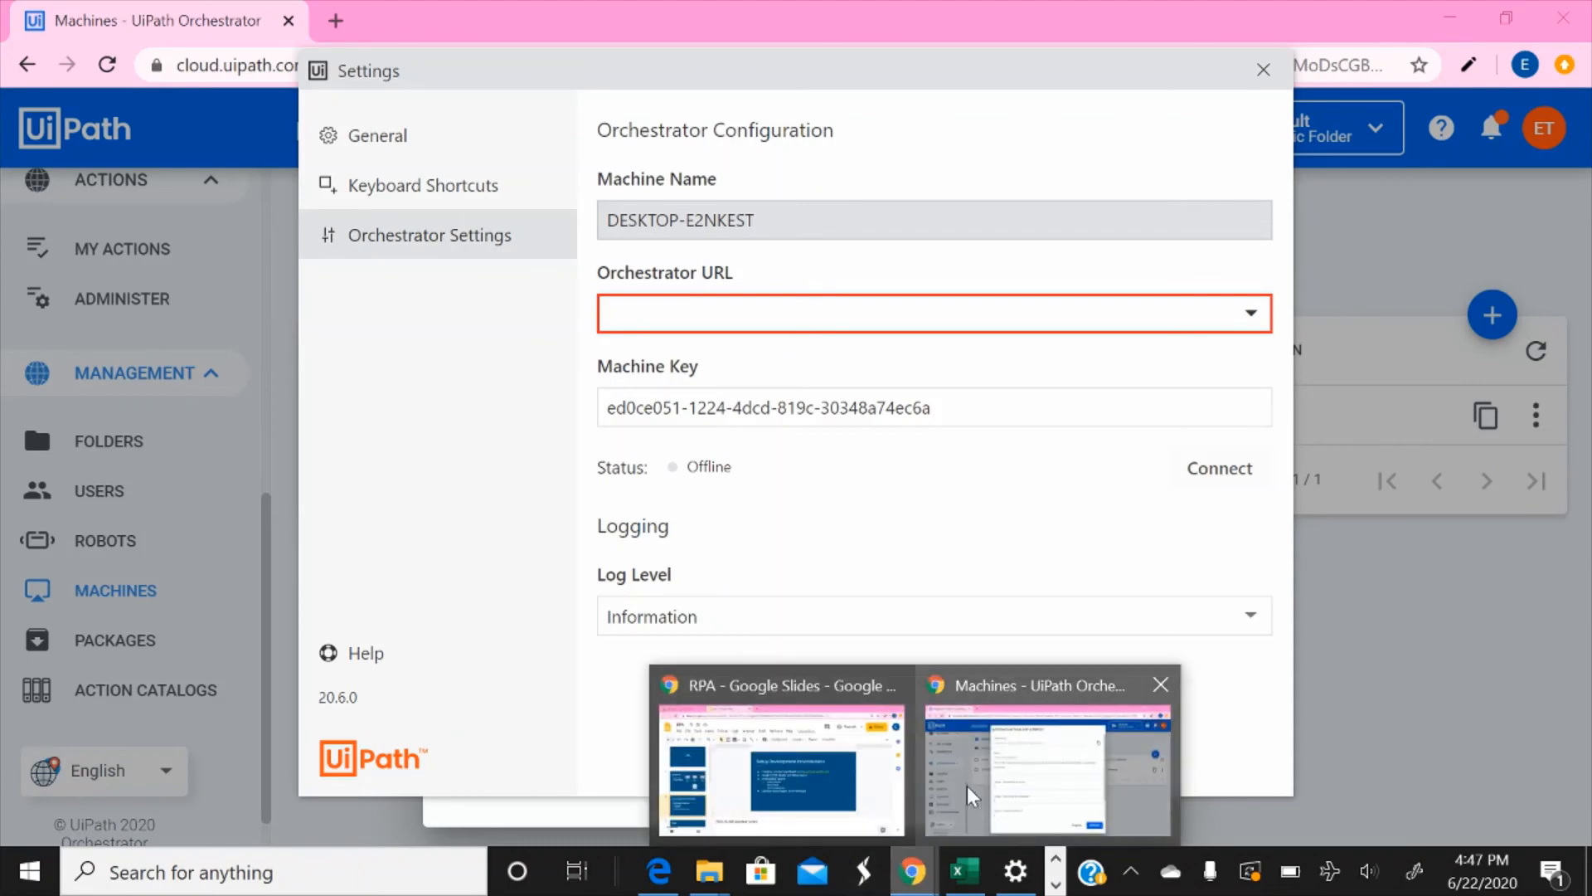
click(989, 688)
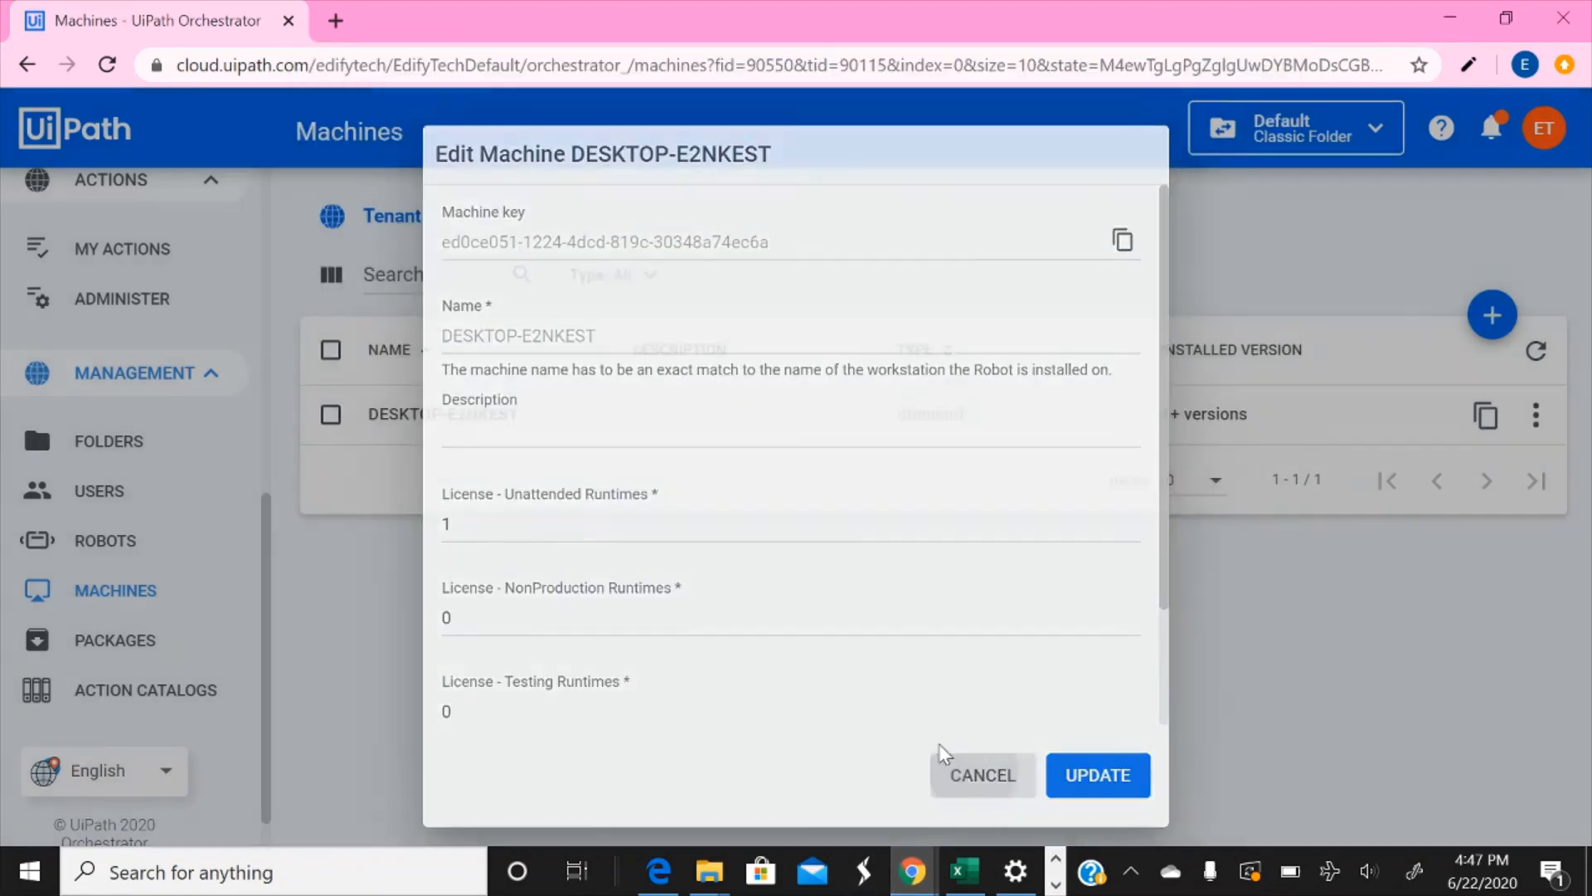
click(946, 759)
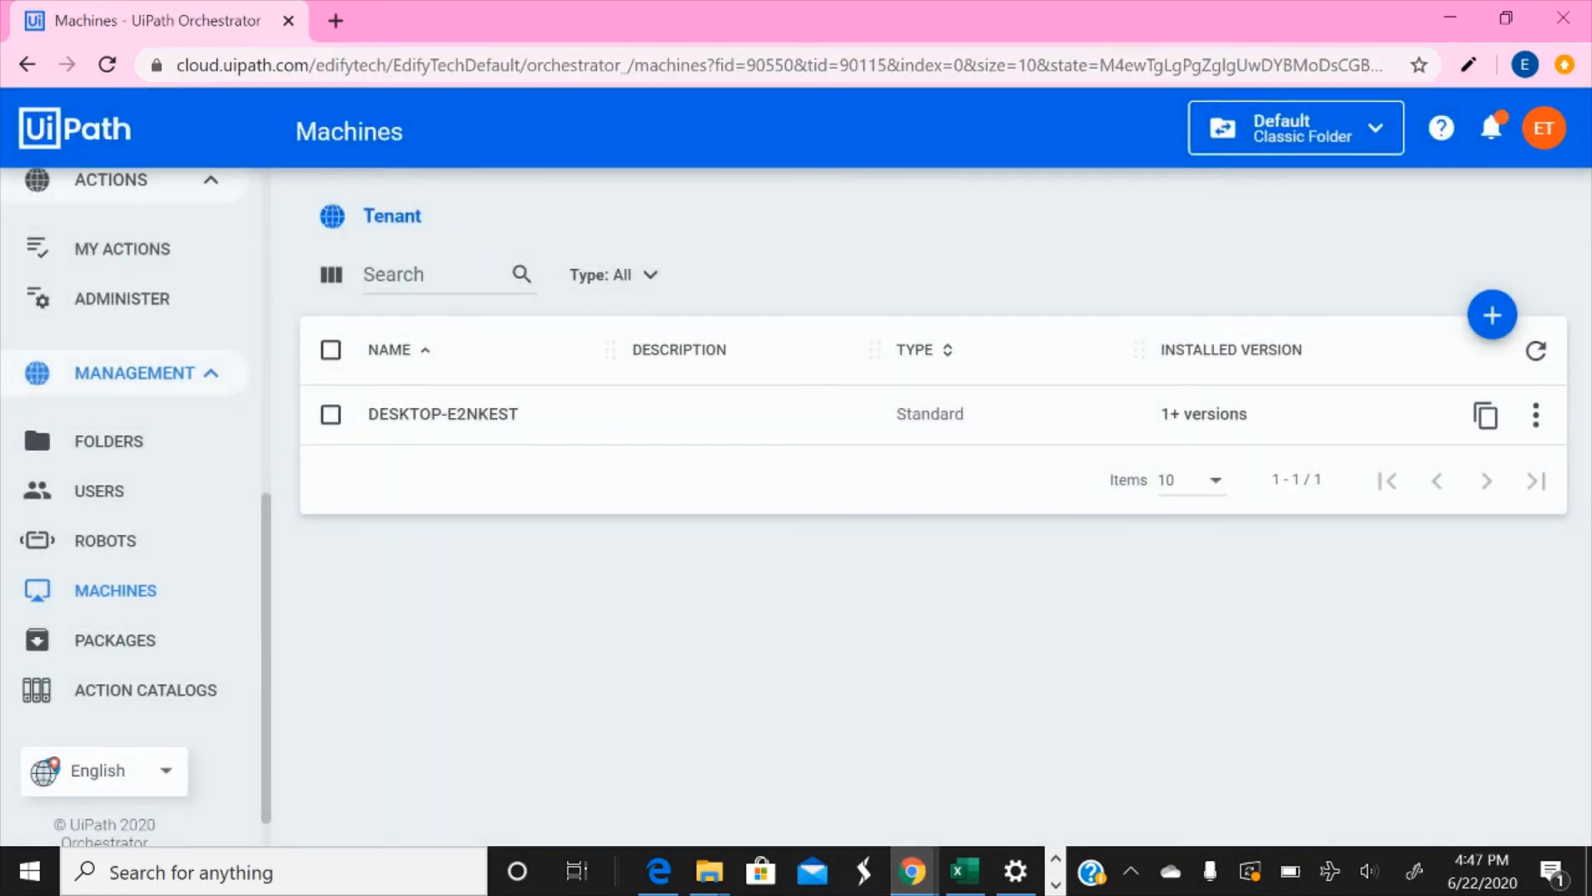
click(178, 64)
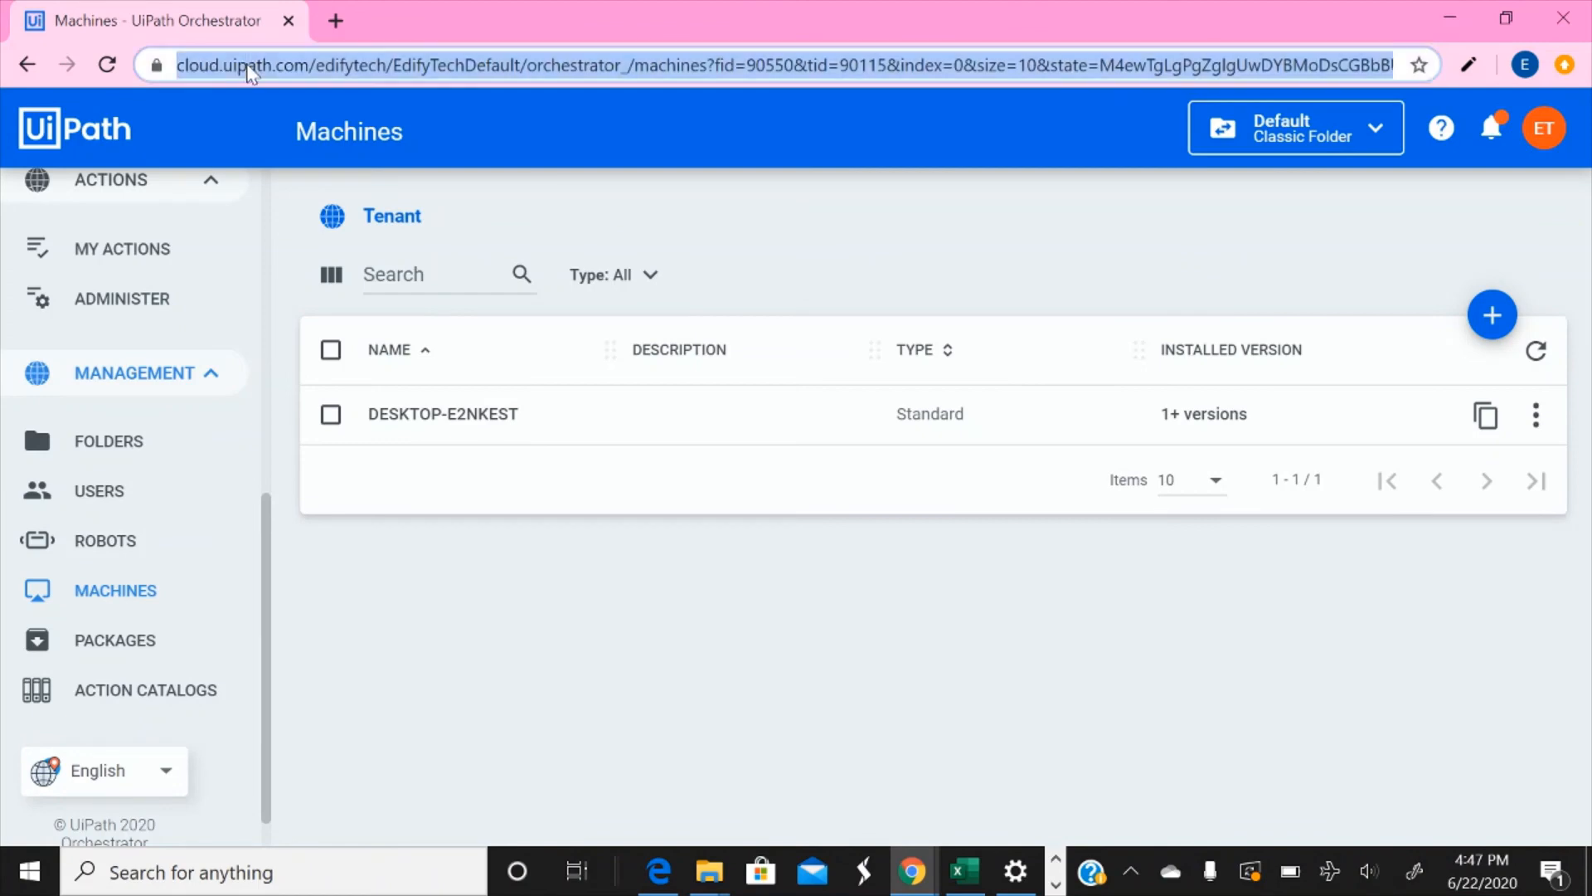
click(181, 63)
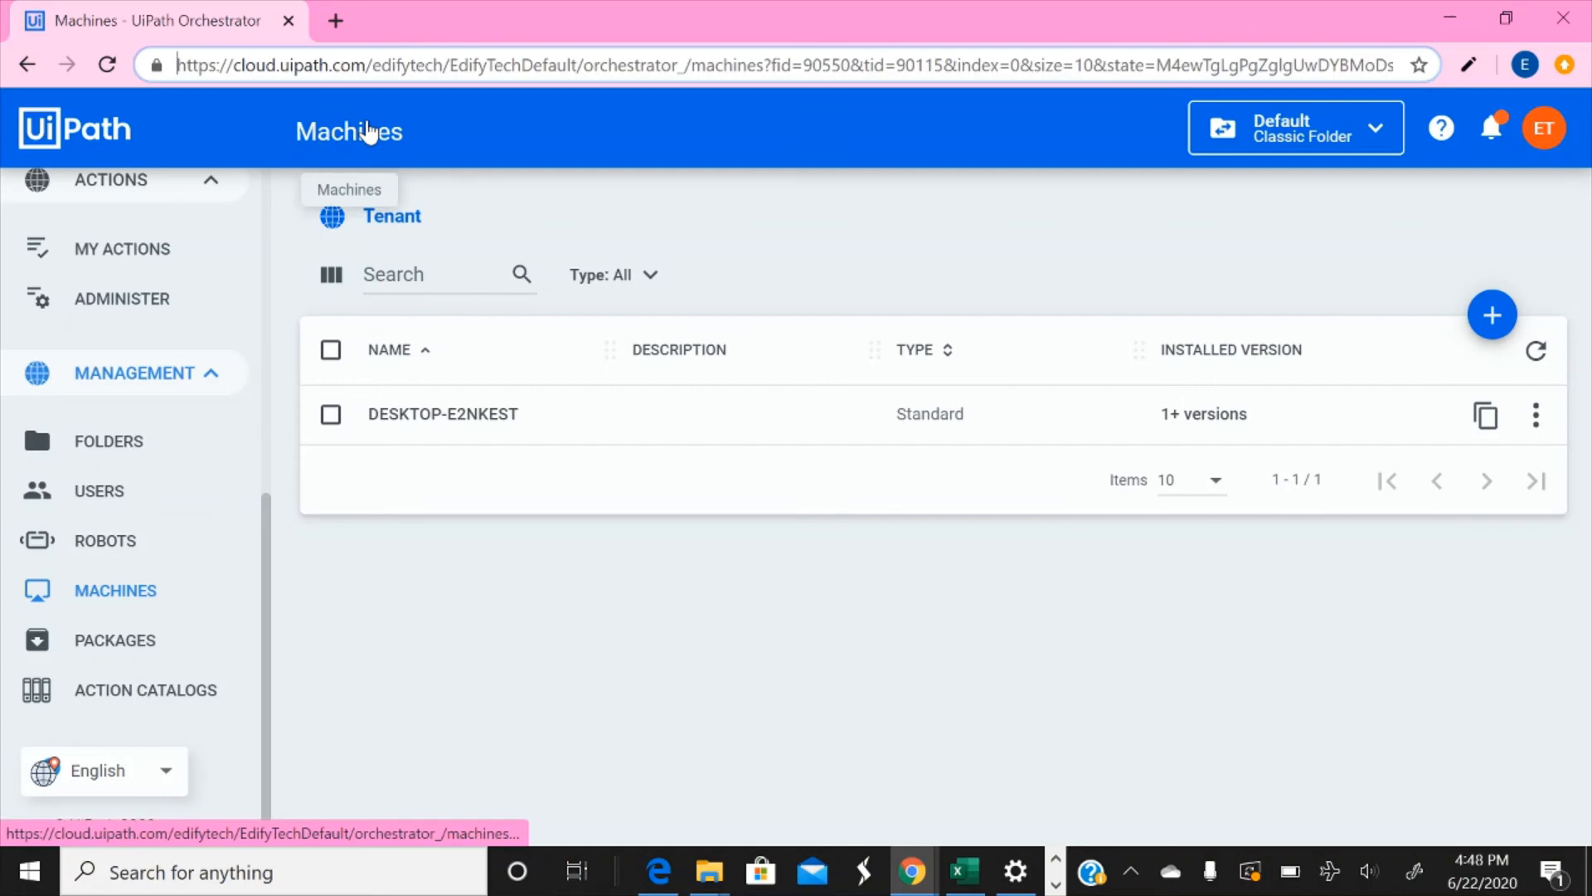
key(shift+Right)
key(shift+Right)
key(shift+Right)
key(shift+Right)
key(shift+Right)
key(shift+Right)
key(shift+Right)
key(shift+Right)
key(shift+Right)
key(shift+Right)
key(shift+Right)
key(shift+Right)
key(shift+Right)
key(shift+Right)
key(shift+Right)
key(shift+Right)
key(shift+Right)
key(shift+Right)
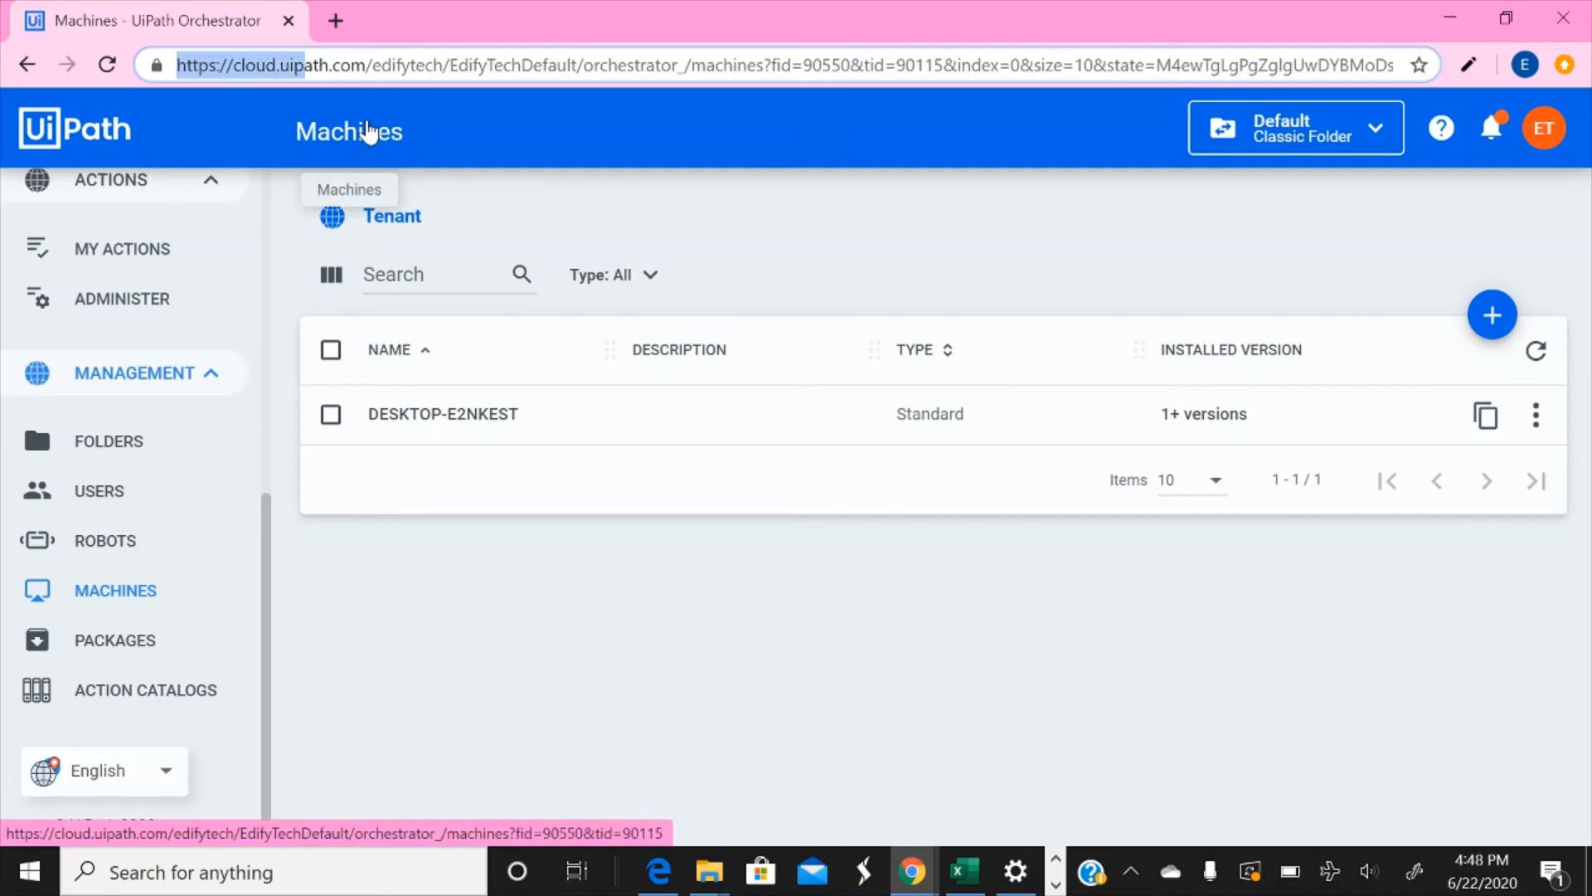
key(shift+Right)
key(shift+Right)
key(shift+Right)
key(shift+Right)
key(shift+Right)
key(shift+Right)
key(shift+Right)
key(shift+Right)
key(shift+Right)
key(shift+Right)
key(shift+Right)
key(shift+Right)
key(shift+Right)
key(shift+Right)
key(shift+Right)
key(shift+Right)
key(shift+Right)
key(shift+Right)
key(shift+Right)
key(shift+Right)
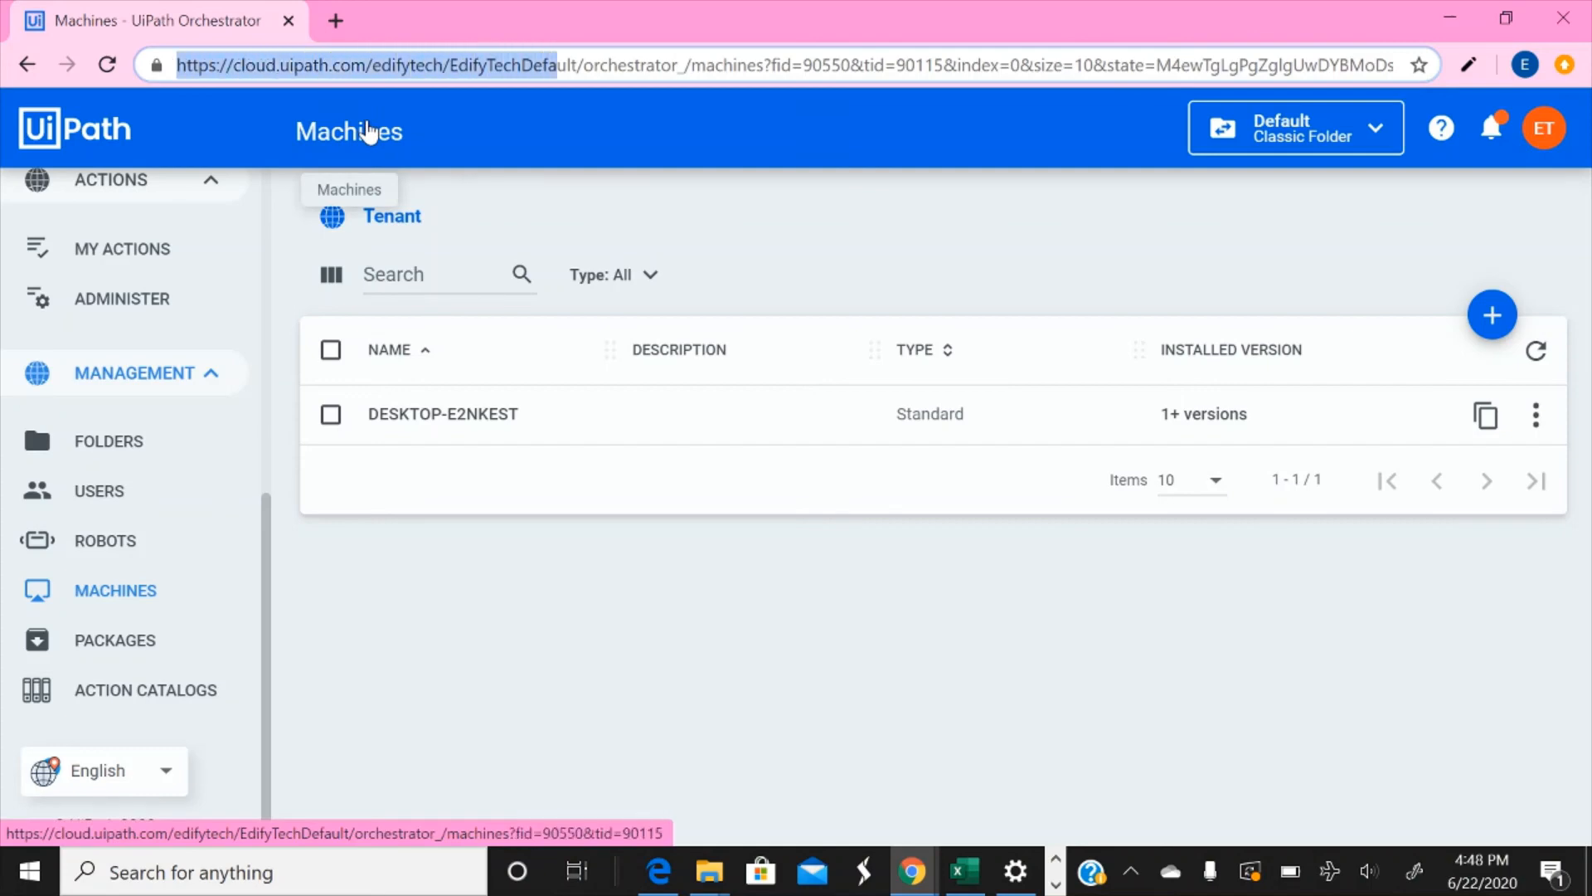
key(shift+Right)
key(shift+Right)
key(shift+Right)
key(alt+Tab)
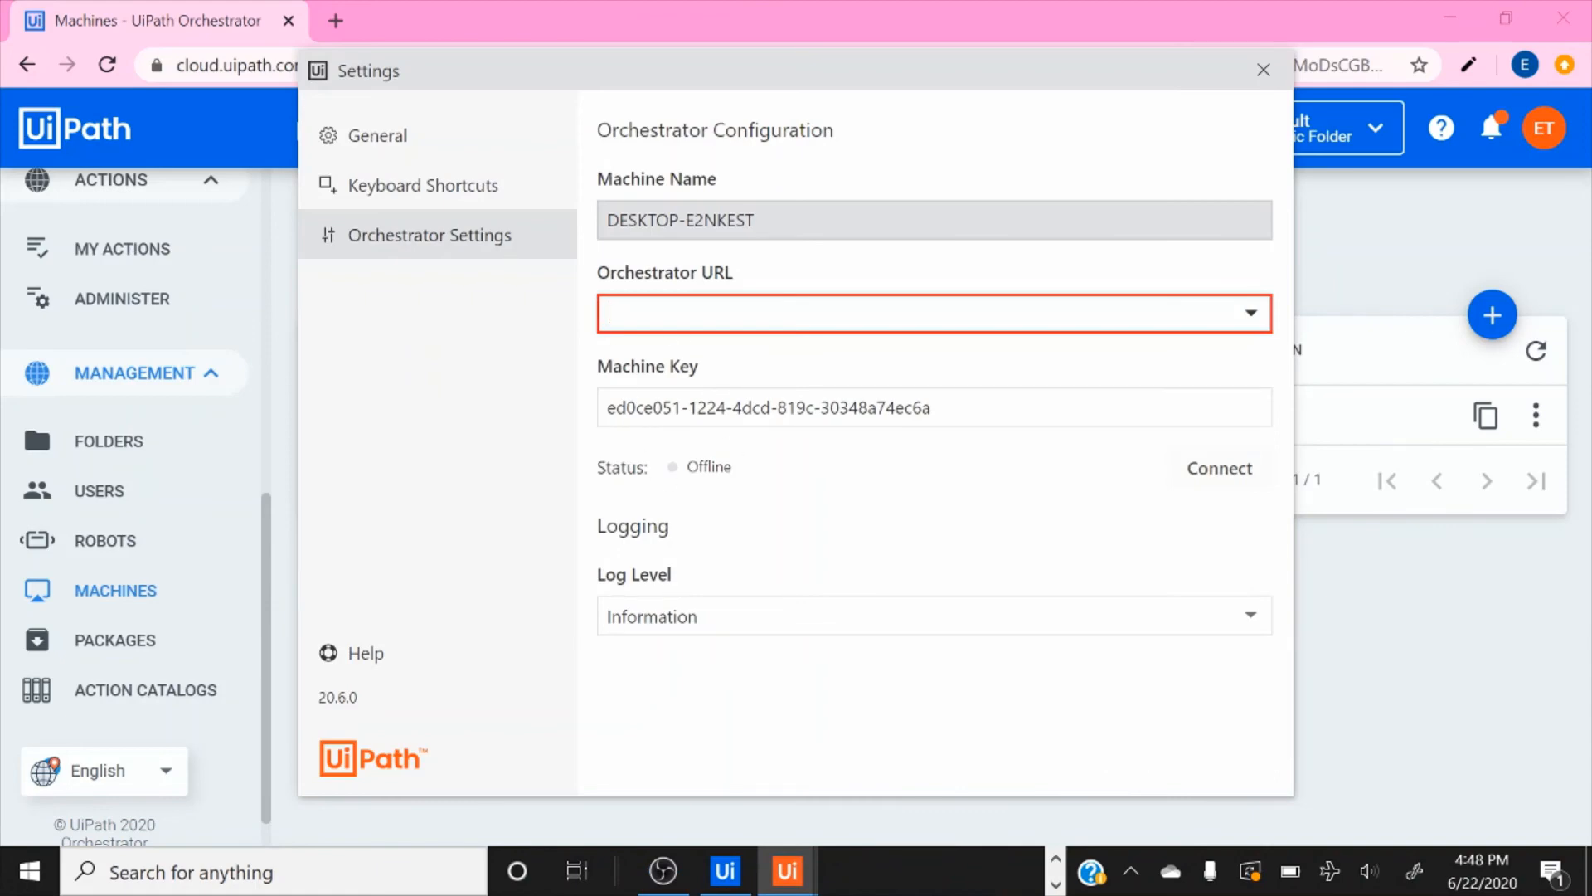
key(ctrl+v)
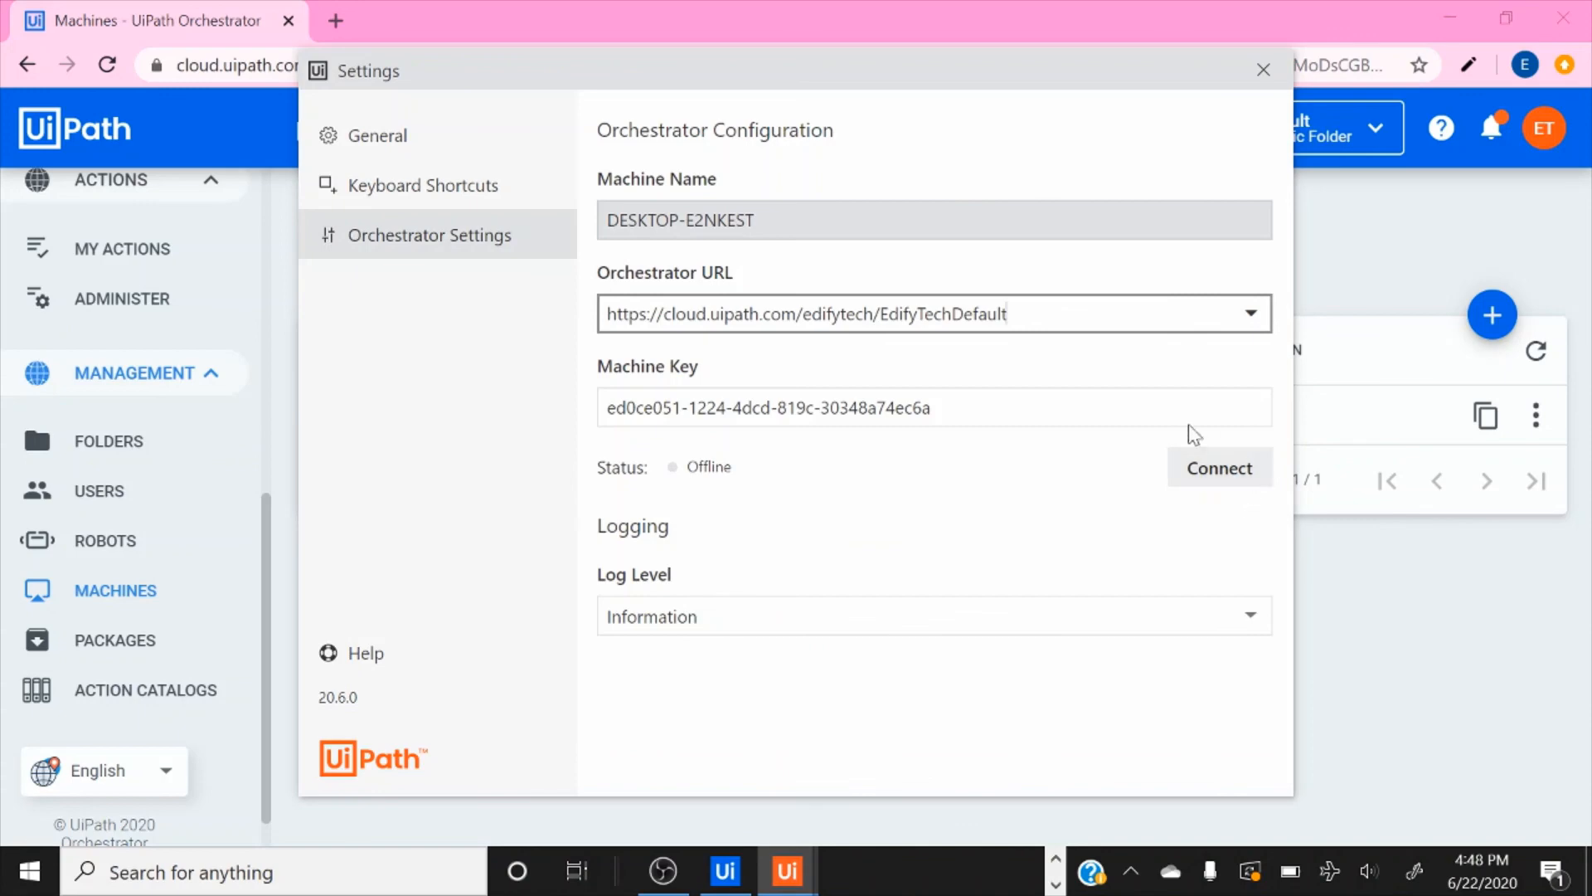
click(1215, 479)
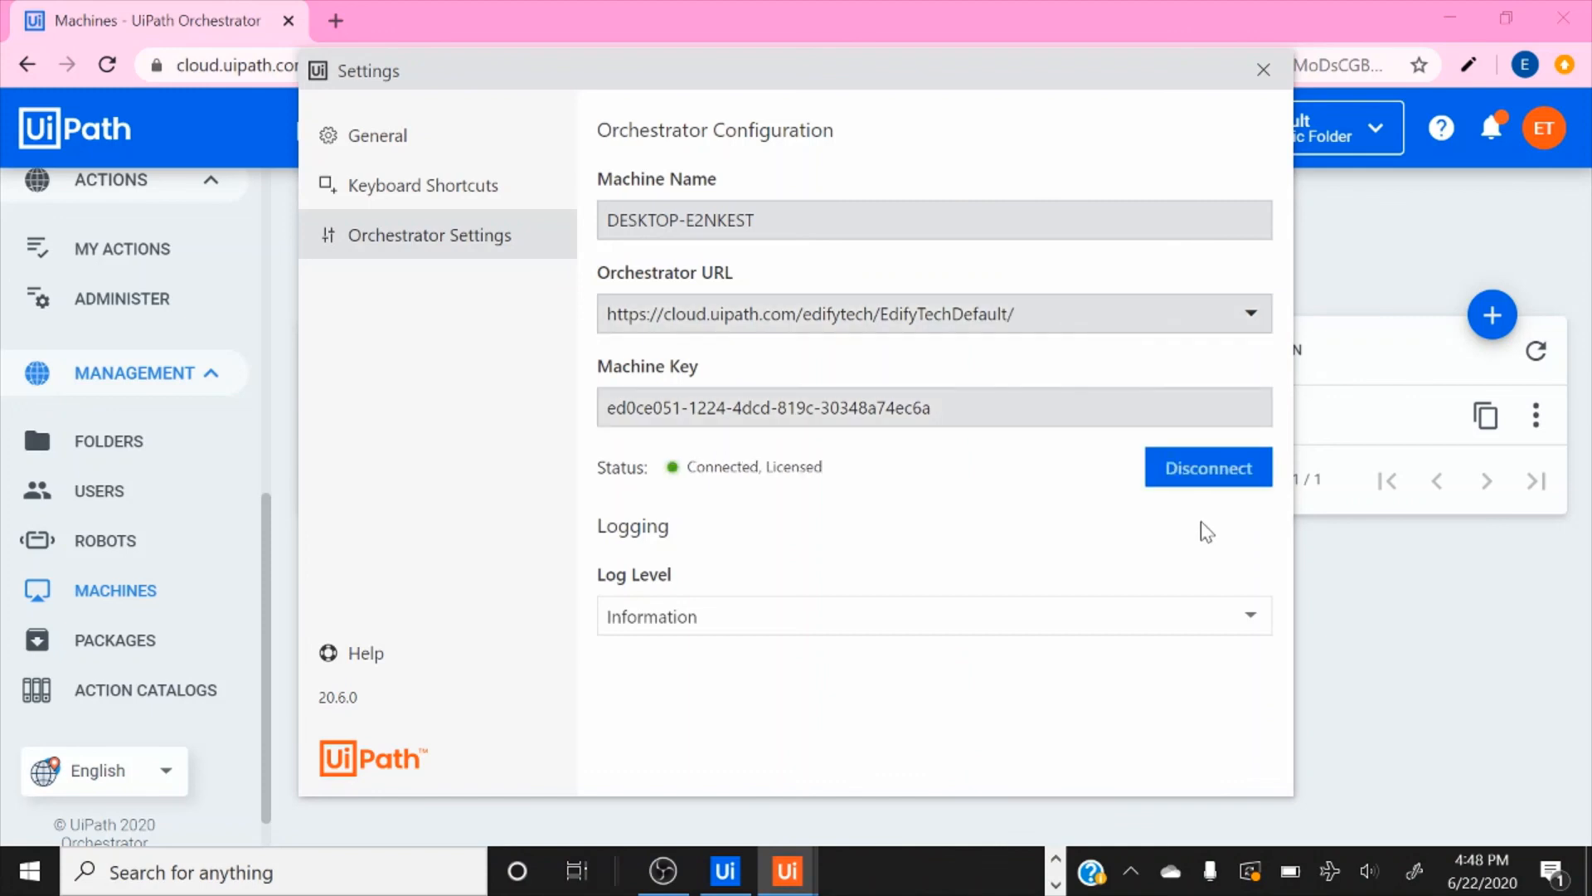
Step: Check the connection status, close the Assistant settings and view the robot's status on Orchestrator's Robots page
mouse_move(674, 470)
click(1262, 69)
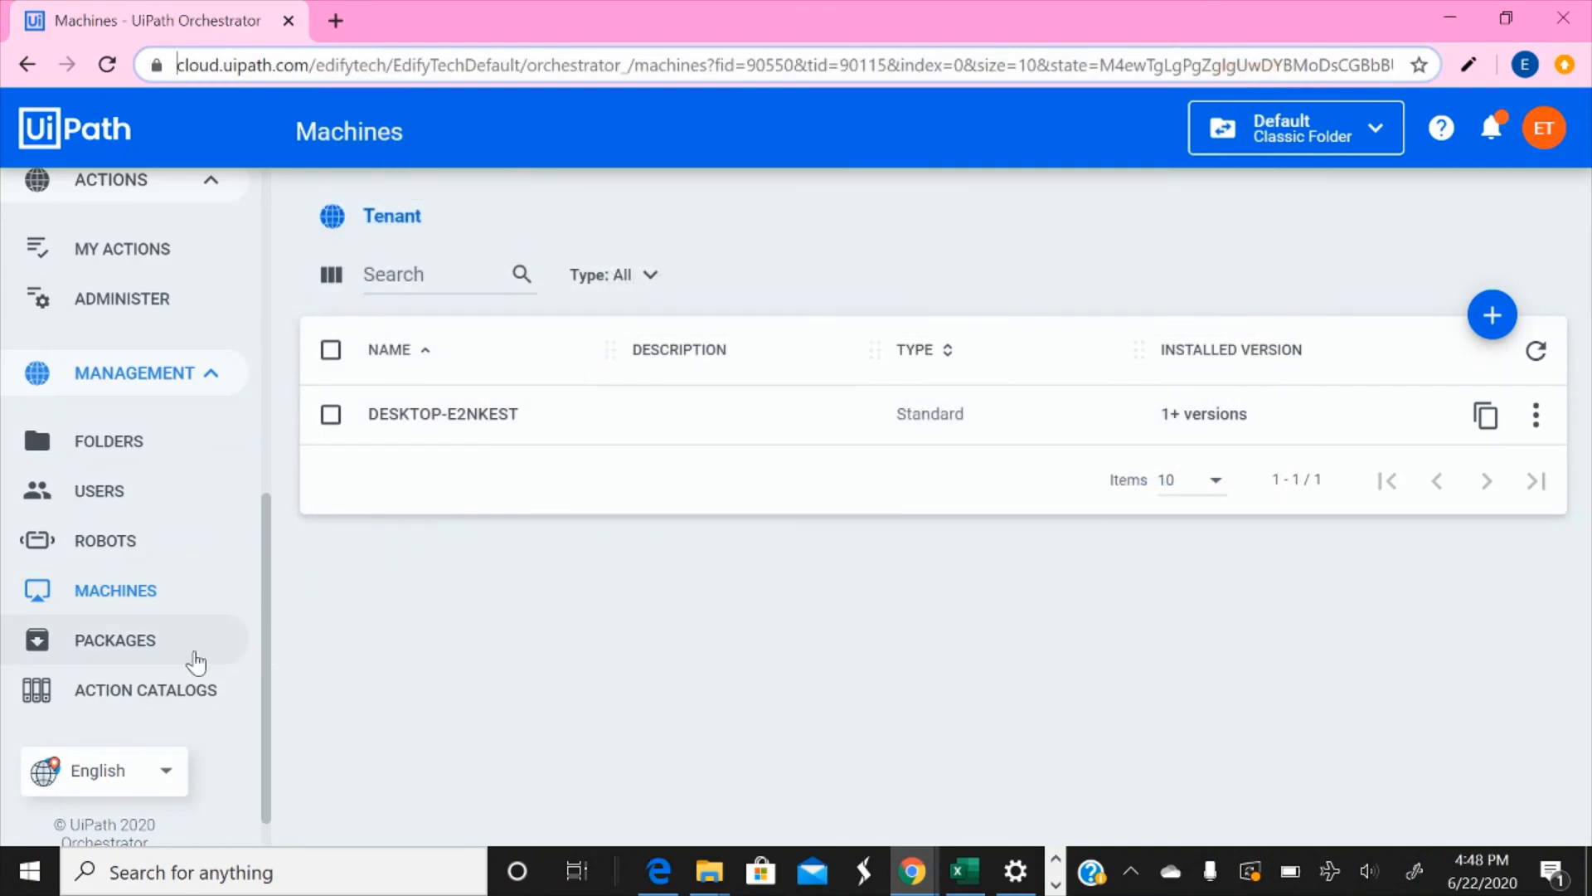
click(106, 549)
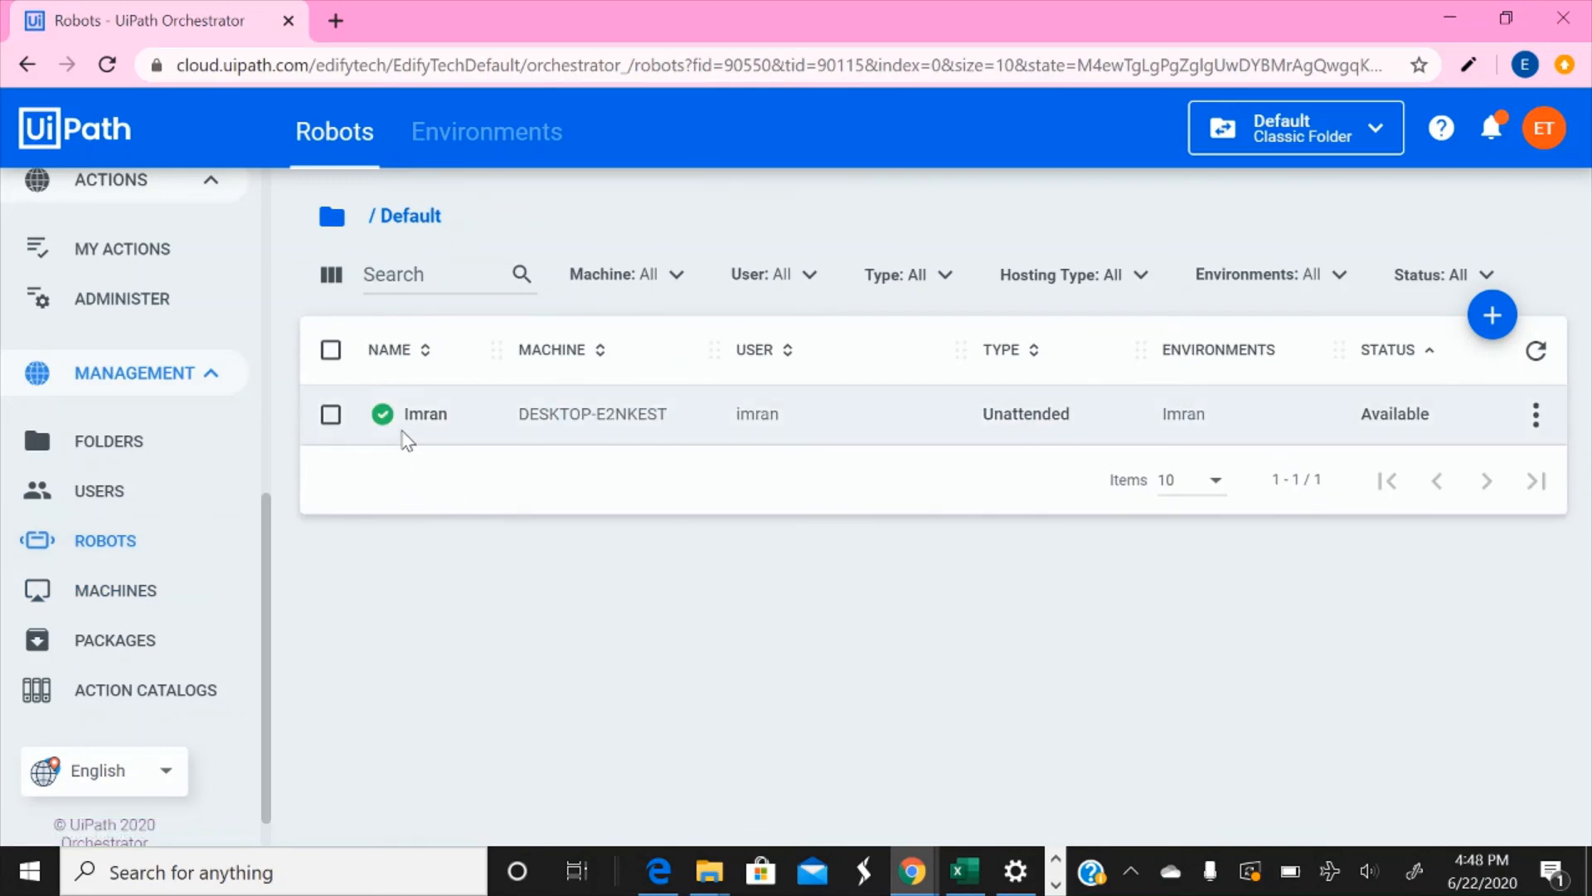